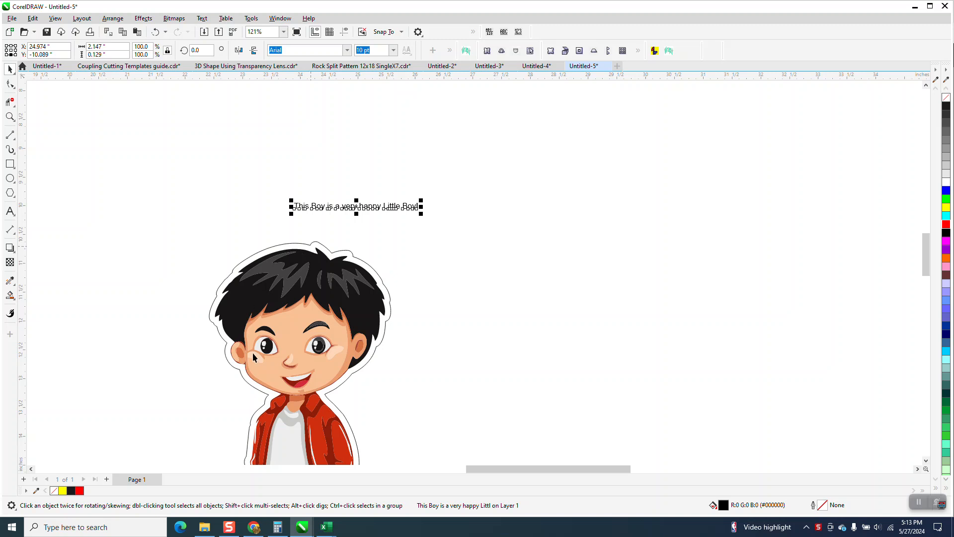
Nudge the boy's contour outline 4 inches right, clear of the artwork, and move the sentence above the outline
click(298, 165)
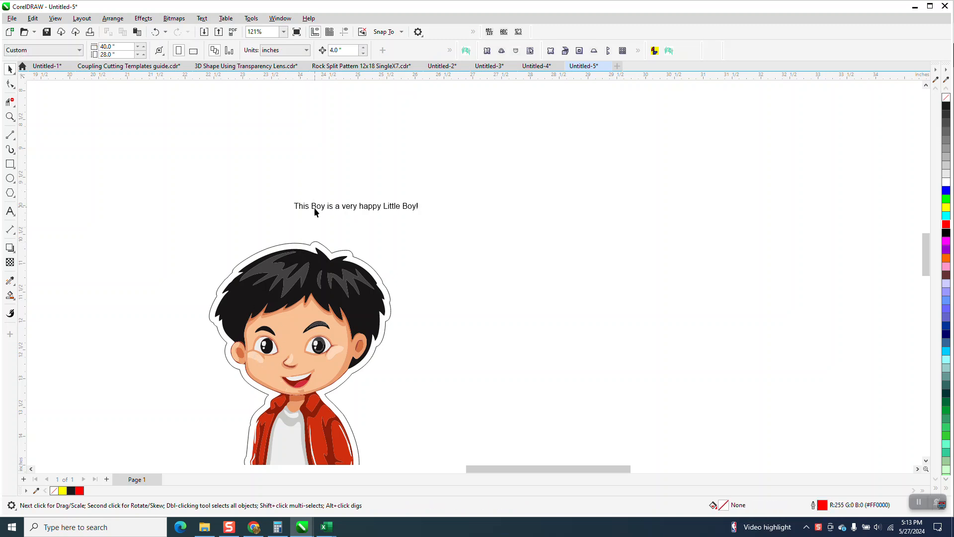
click(335, 252)
key(Right)
scroll(328, 251, down, 1)
click(362, 230)
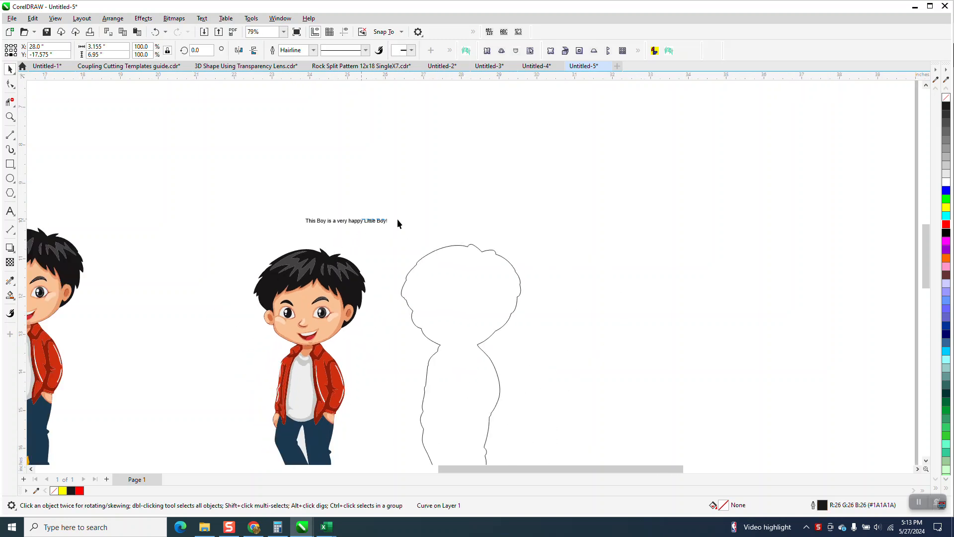
drag(374, 226, 463, 216)
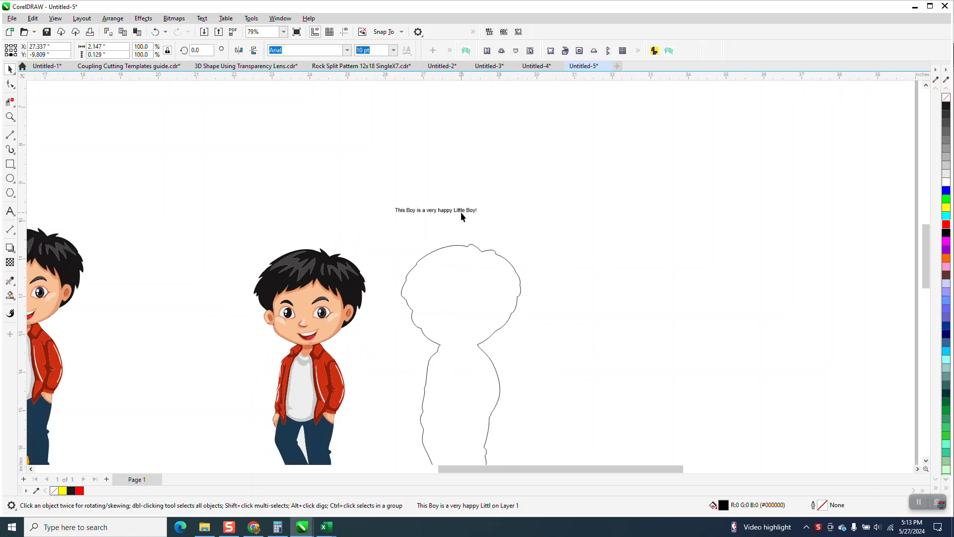
Show the curve properties of the separated outline to read its length
click(483, 252)
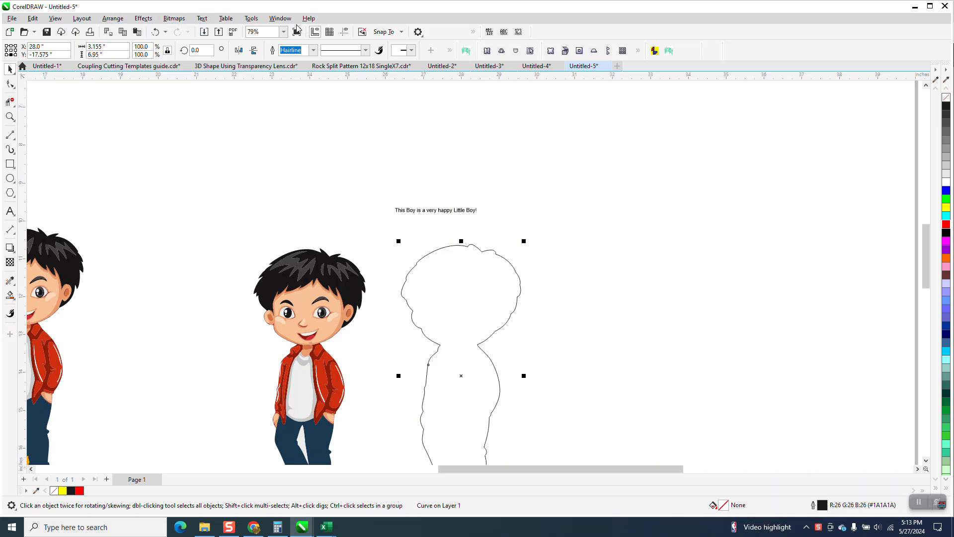
click(280, 18)
mouse_move(288, 151)
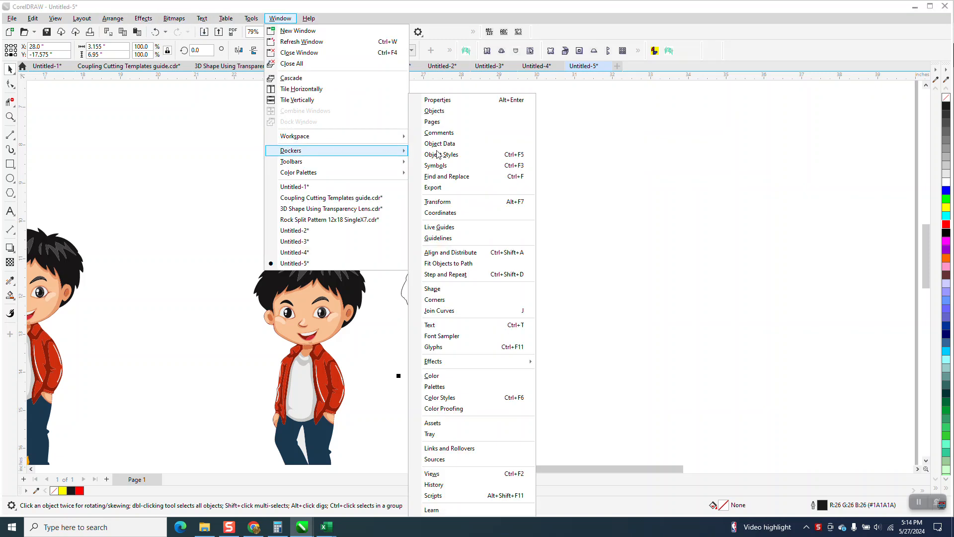
click(446, 100)
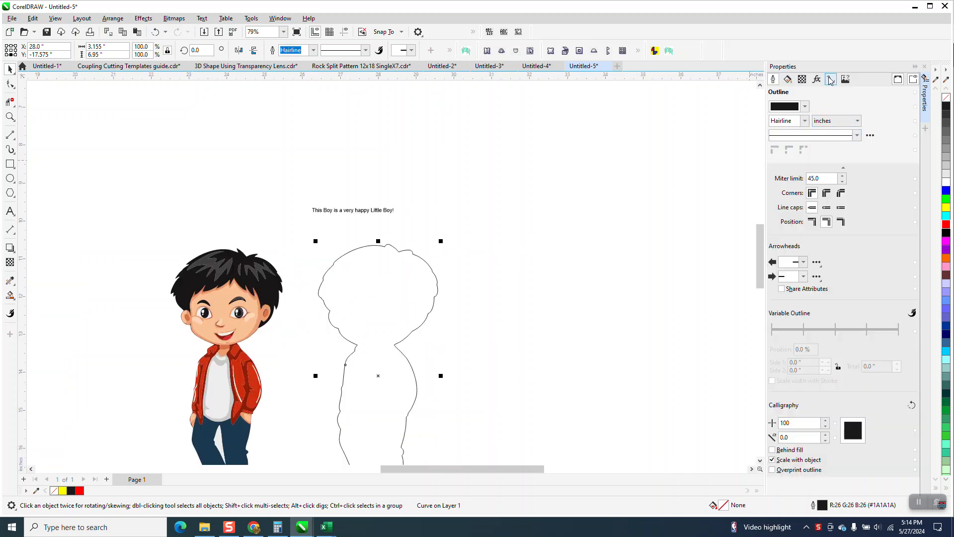
click(830, 80)
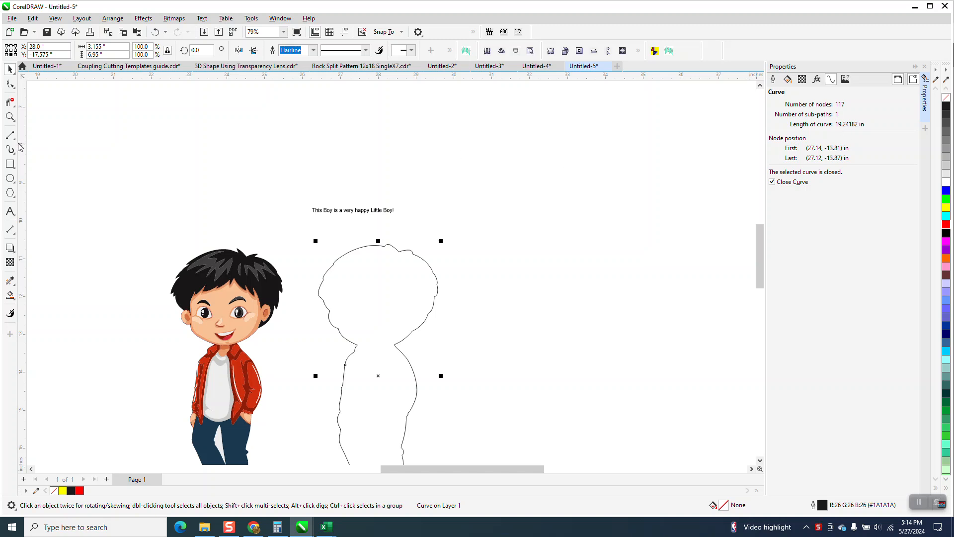
Add the text "19.24" in 100 pt Arial to the upper right of the outline and close the object properties
click(9, 212)
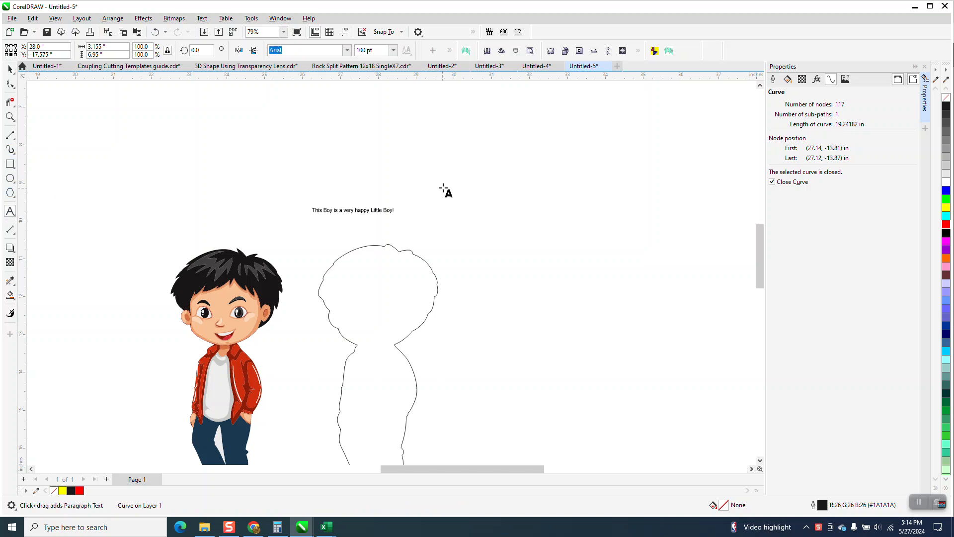
click(548, 199)
text(1924)
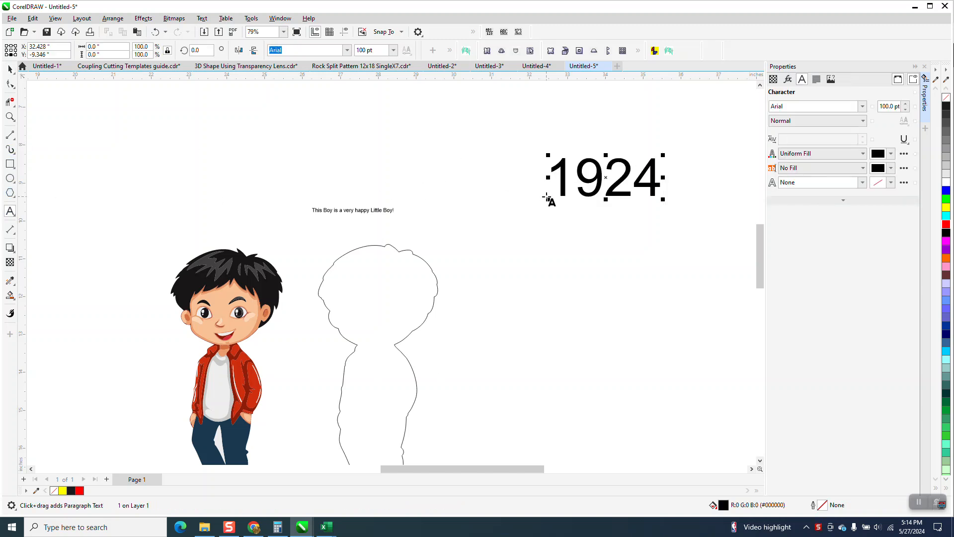
click(603, 192)
text(.)
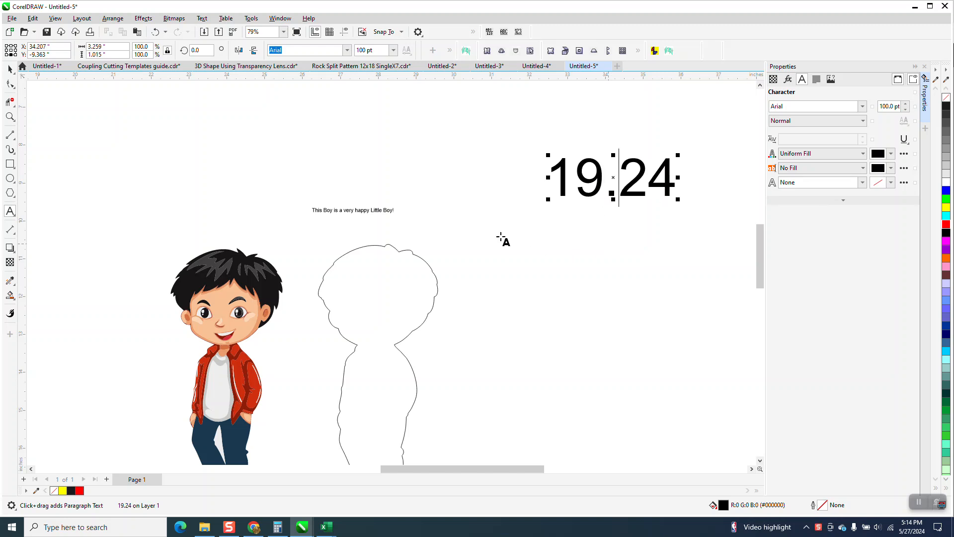
click(11, 70)
click(380, 211)
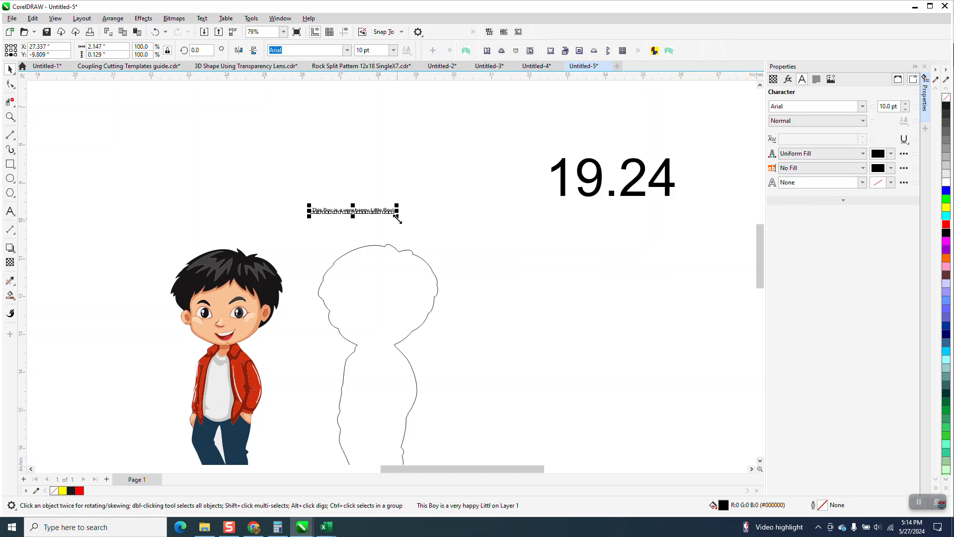
click(924, 66)
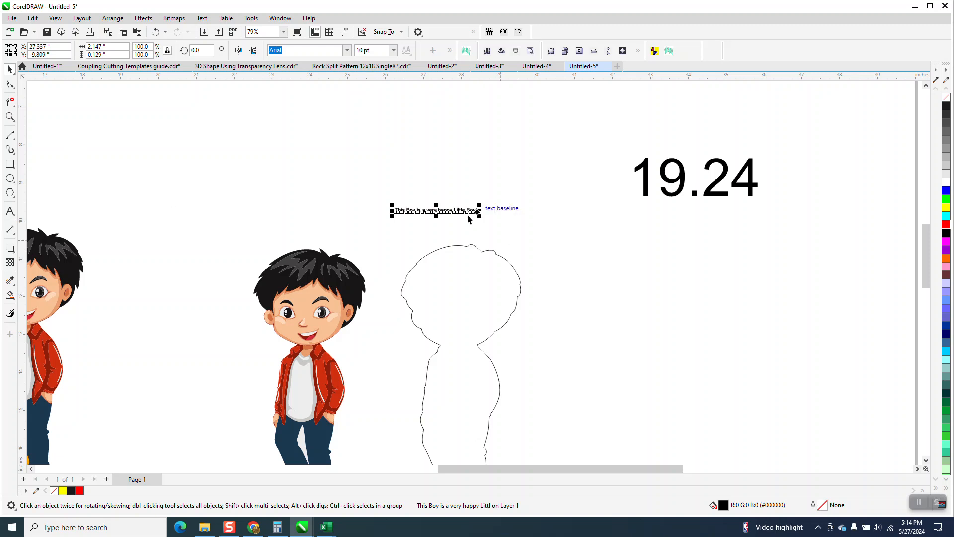
Try placing a duplicate of the sentence end to end with the original, and delete the duplicate
drag(437, 204, 519, 204)
click(449, 216)
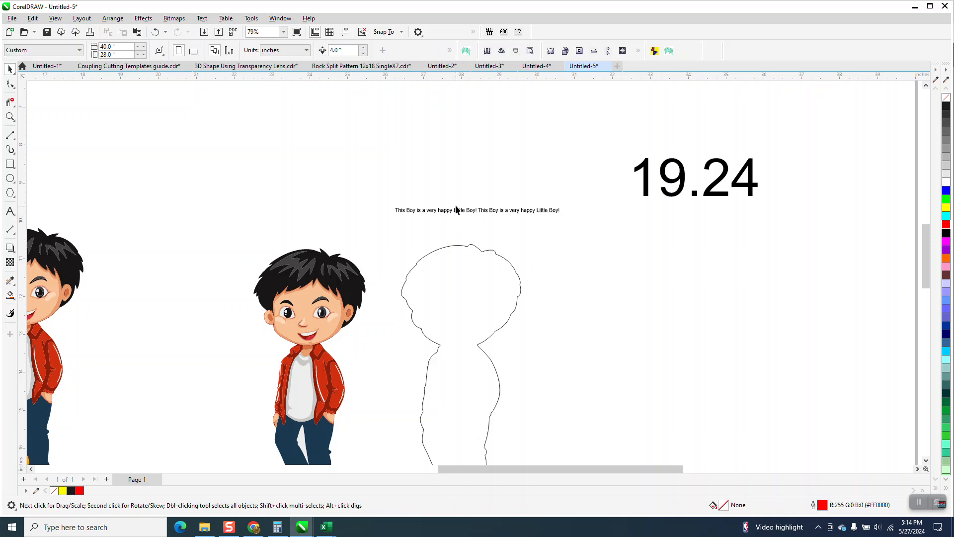
click(469, 212)
click(517, 211)
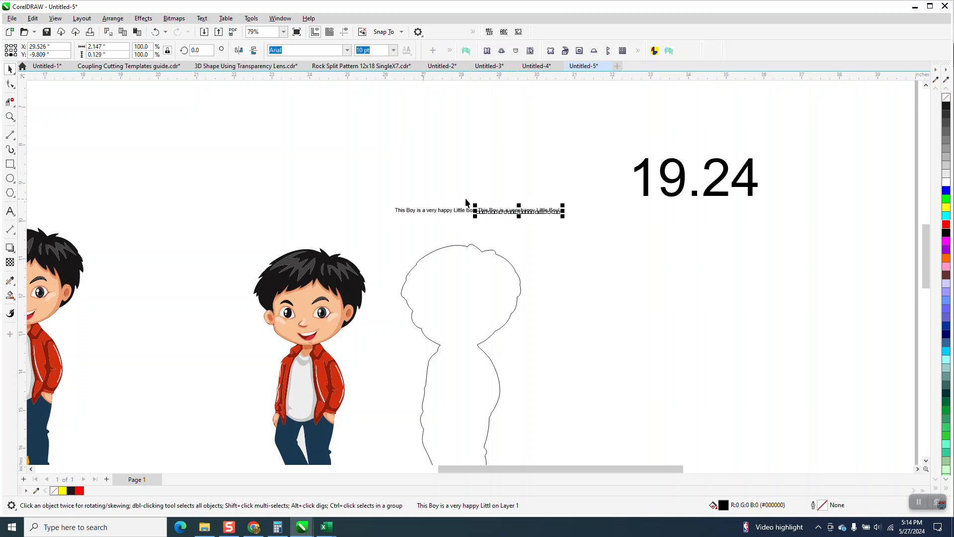
key(Delete)
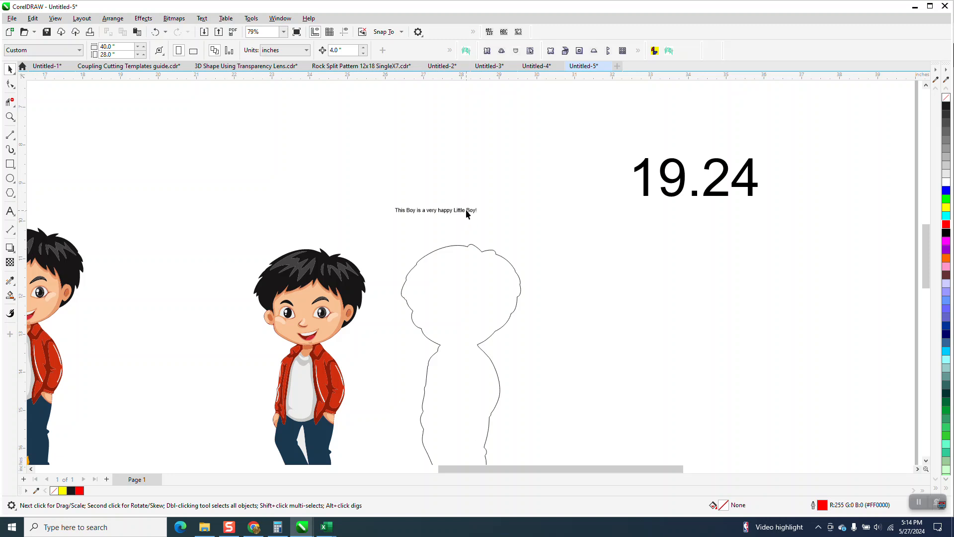
Convert the sentence above the outline from artistic text to paragraph text
click(466, 212)
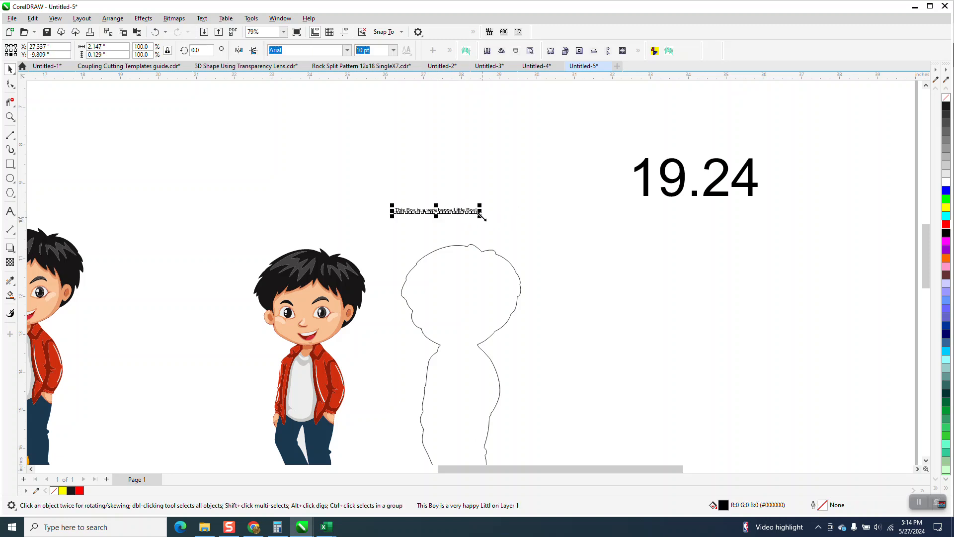
click(10, 117)
drag(363, 182, 565, 270)
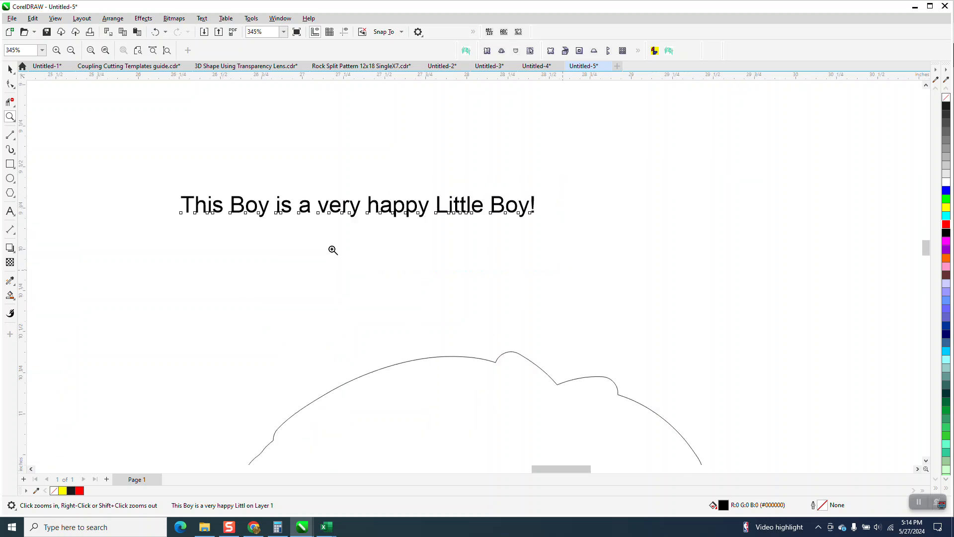
click(10, 69)
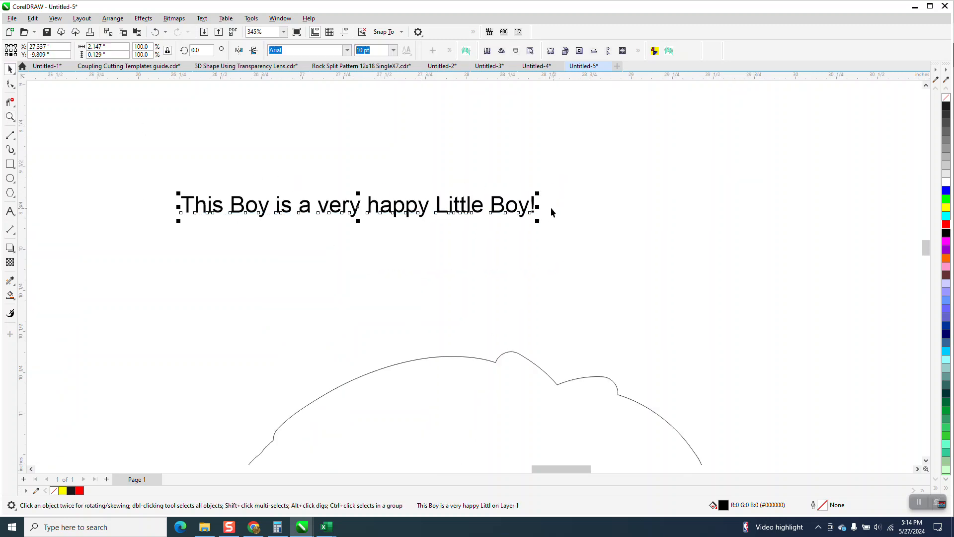
scroll(406, 201, down, 3)
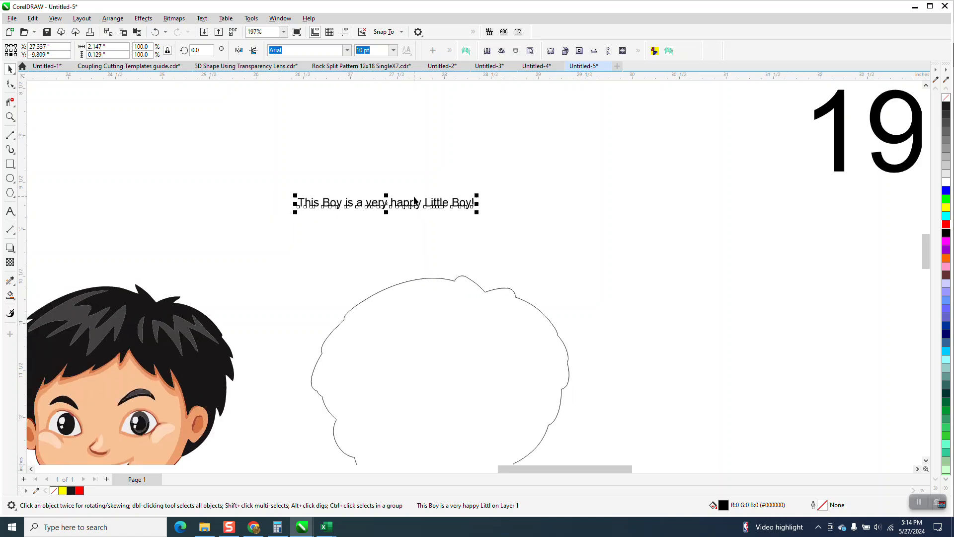
click(202, 19)
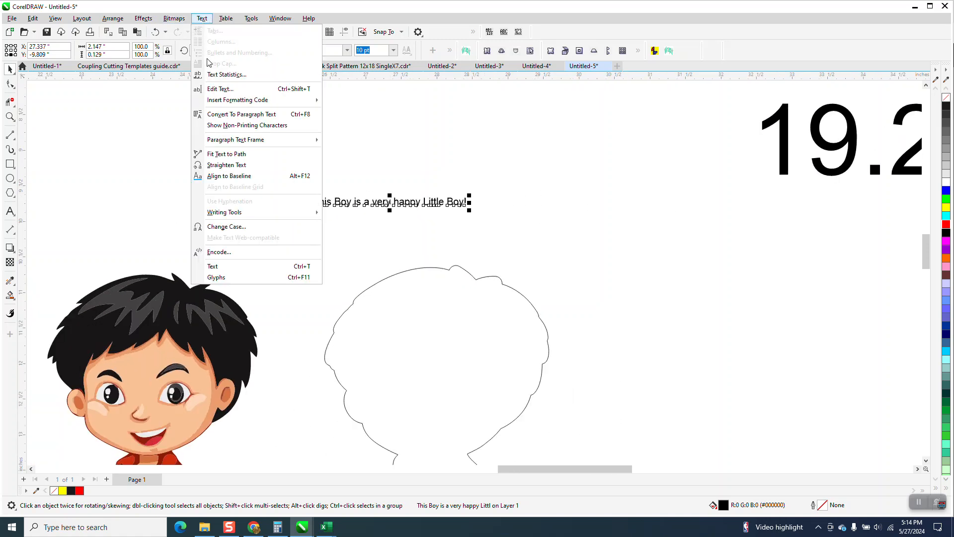
click(217, 115)
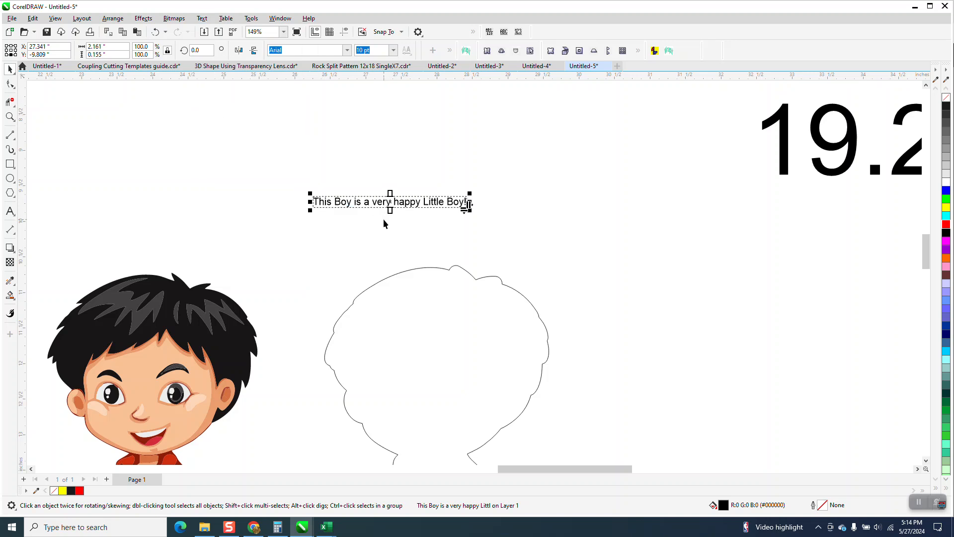
Enlarge the sentence's paragraph frame downward and to the right to about 5.1 by 1.3 inches
drag(390, 210, 390, 290)
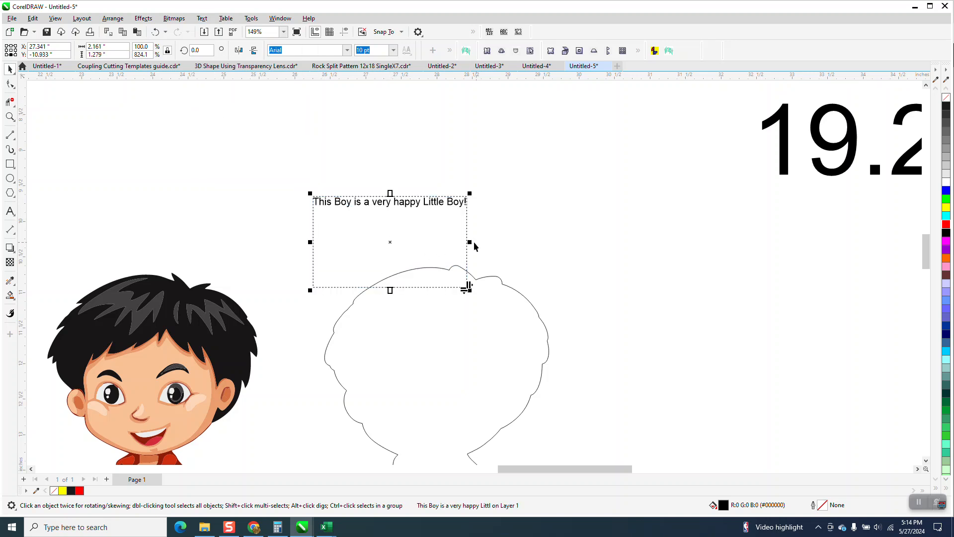
drag(470, 242, 676, 243)
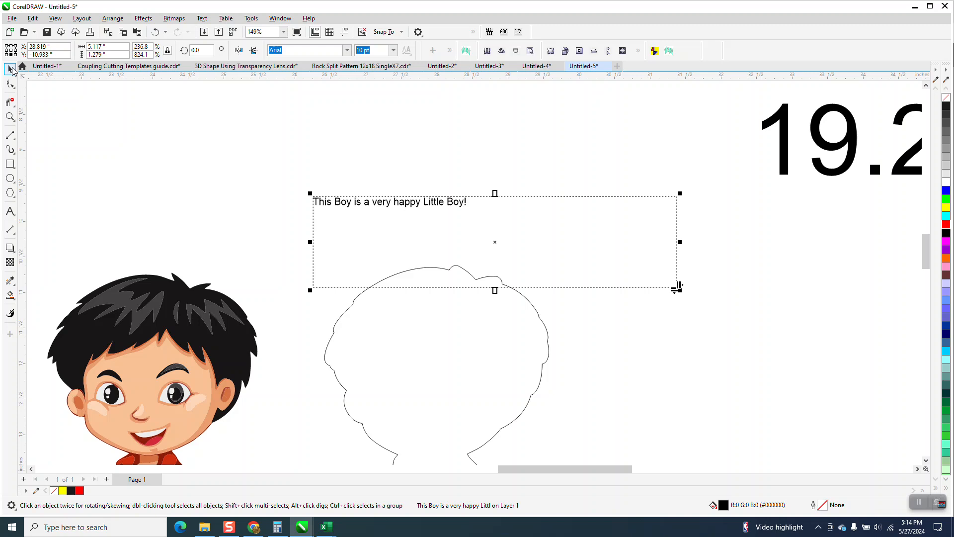
click(281, 126)
click(402, 205)
click(279, 168)
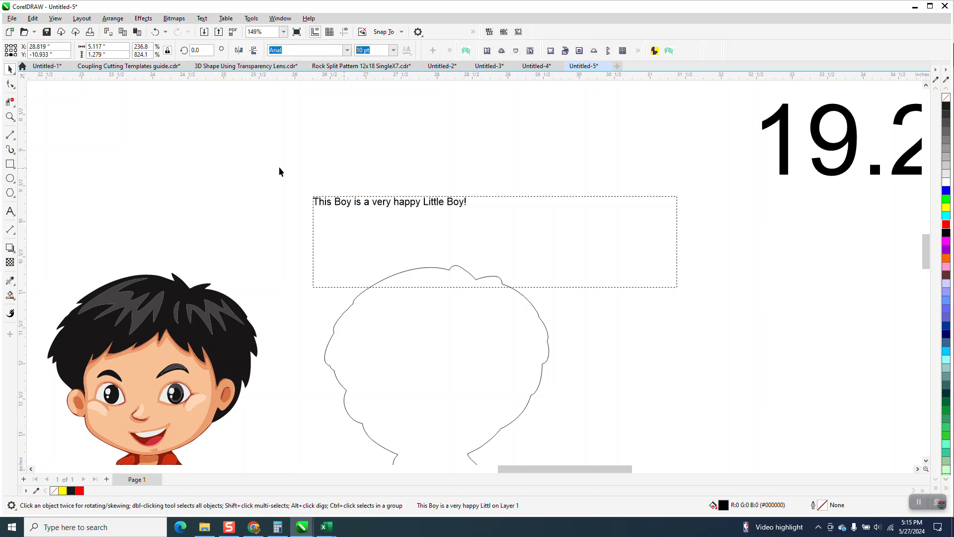
Paste four more copies of "This Boy is a very happy Little Boy!" before the sentence's final exclamation mark
click(459, 206)
click(10, 211)
click(465, 199)
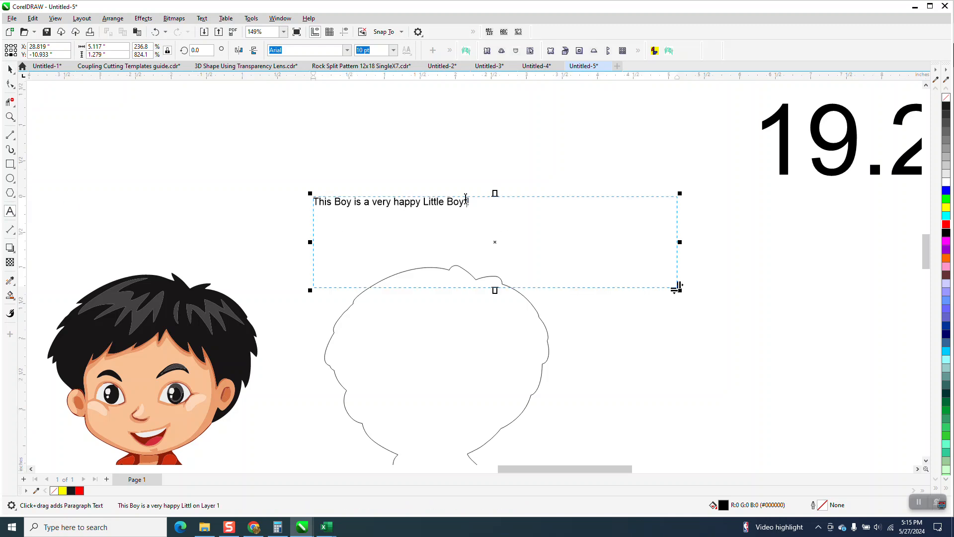
text(This Boy is a very happy Little Boy!)
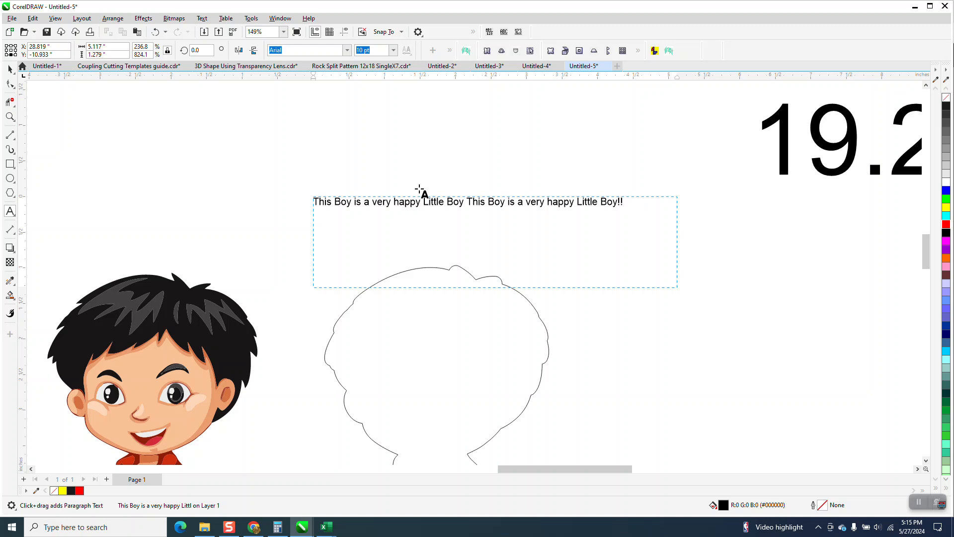
key(ctrl+v)
key(ctrl+v)
key(ctrl+v)
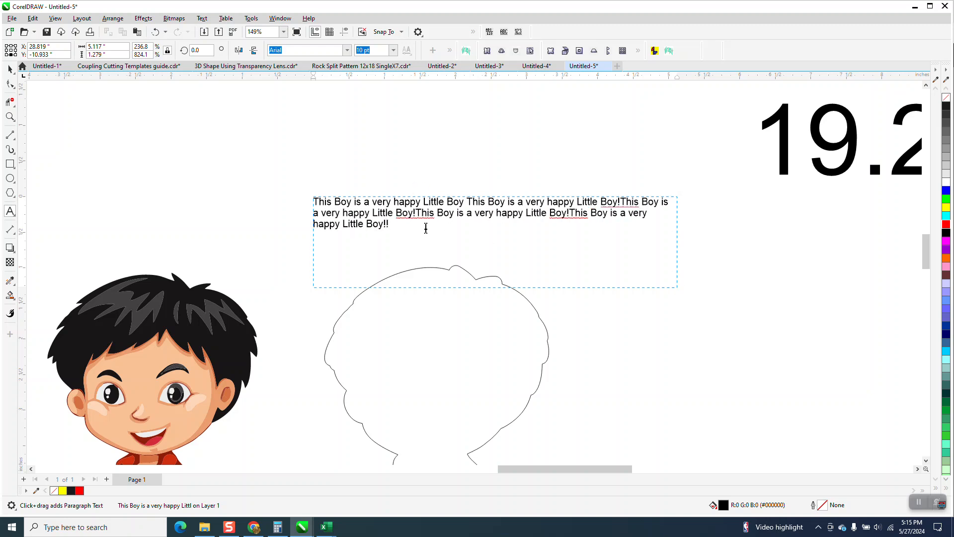
Separate the run-together sentences in the paragraph with single spaces
click(415, 212)
click(571, 212)
key(BackSpace)
click(621, 201)
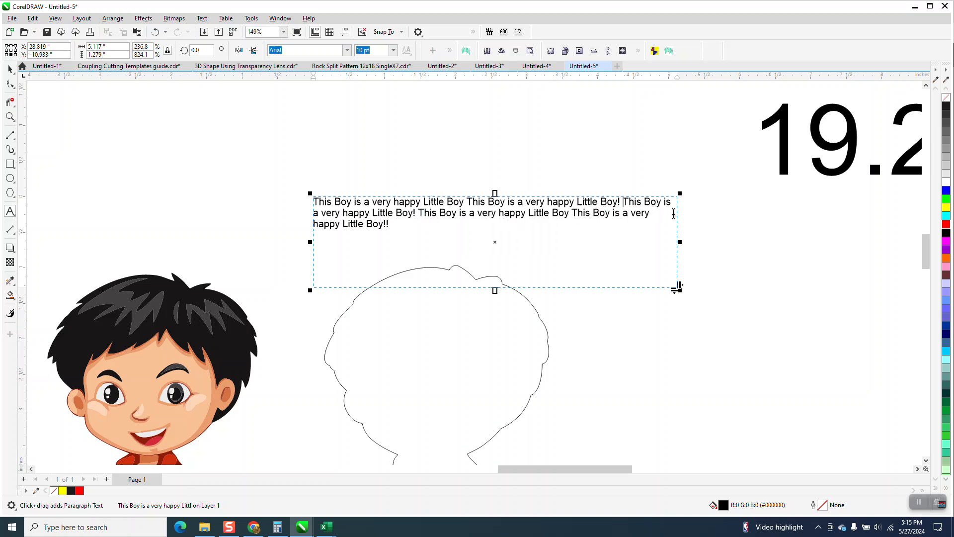
click(13, 71)
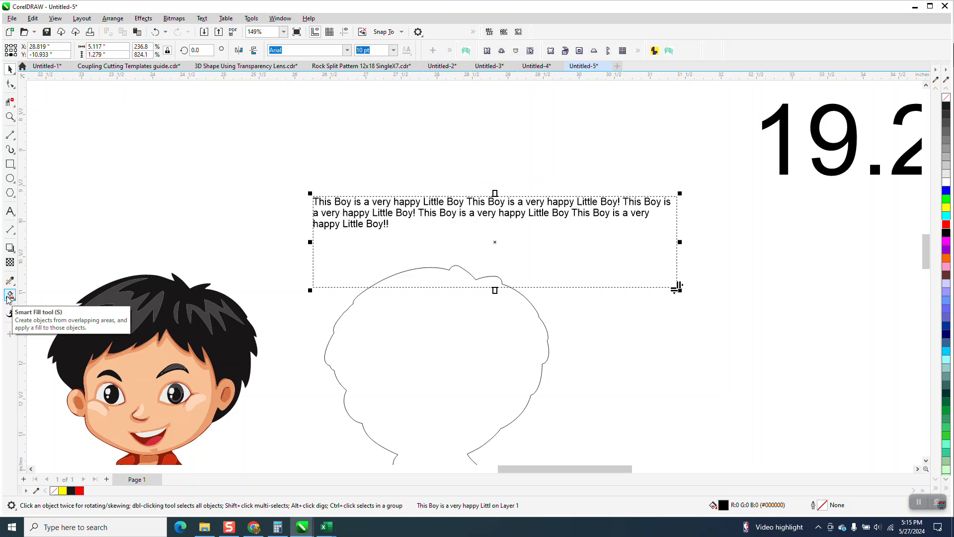
Paste two more copies of the sentence at the paragraph's end and put a space between them
click(10, 211)
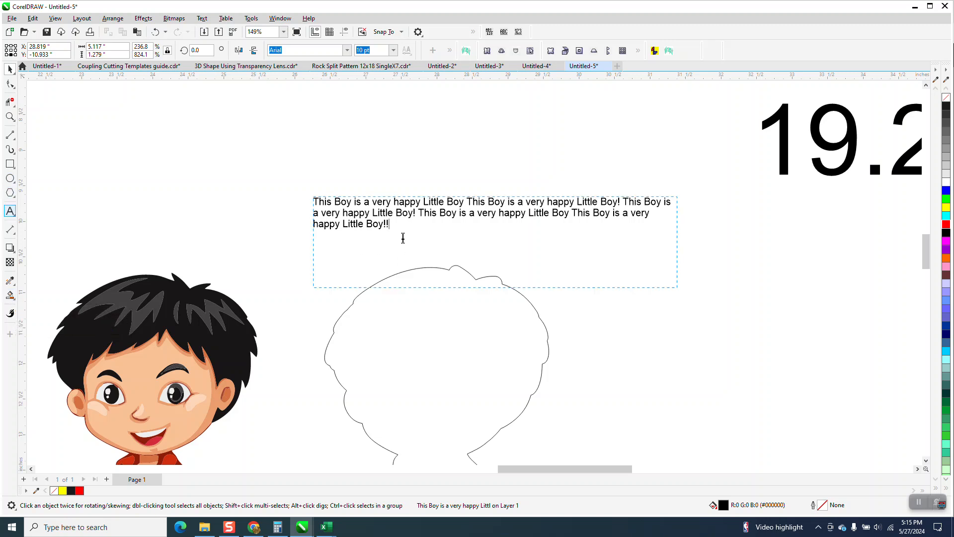
click(402, 229)
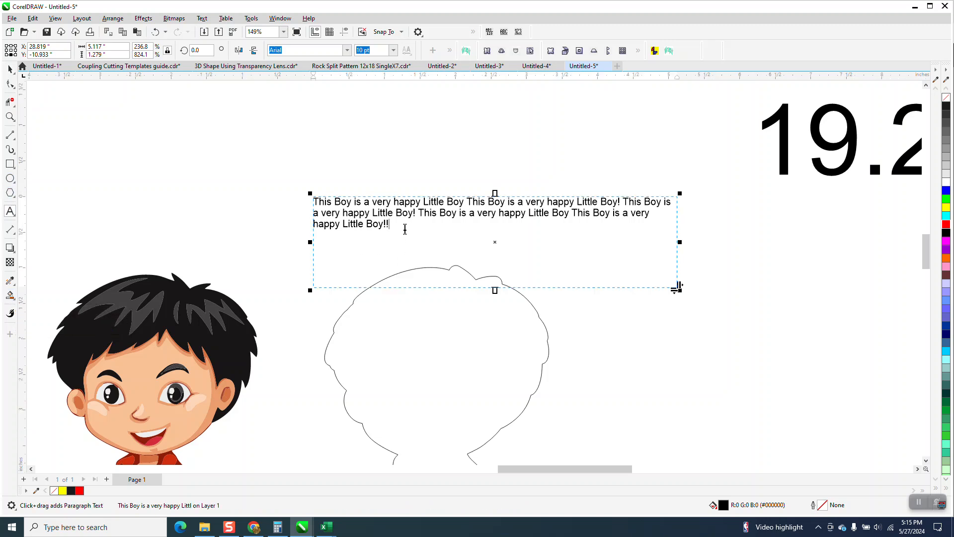
text(This Boy is a very happy Little Boy!)
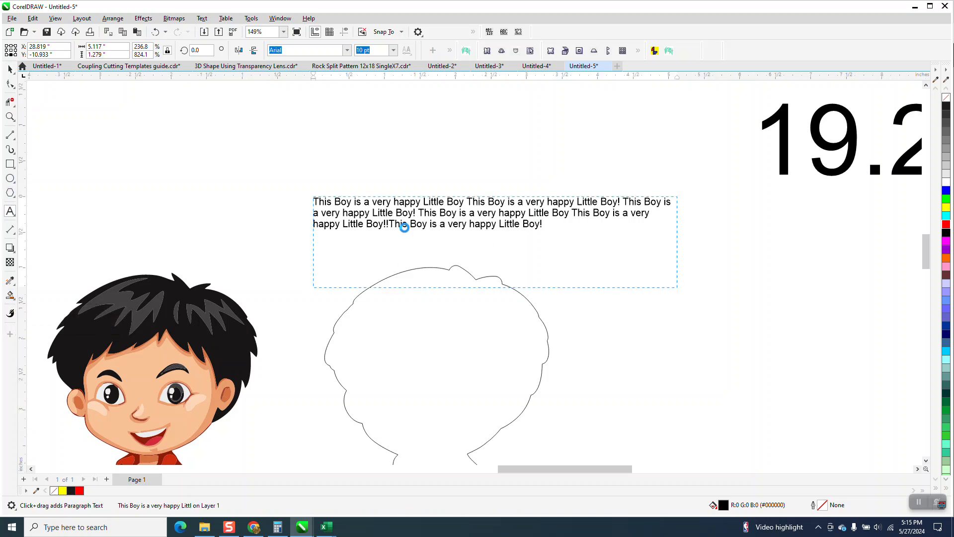
text(This Boy is a very happy Little Boy!)
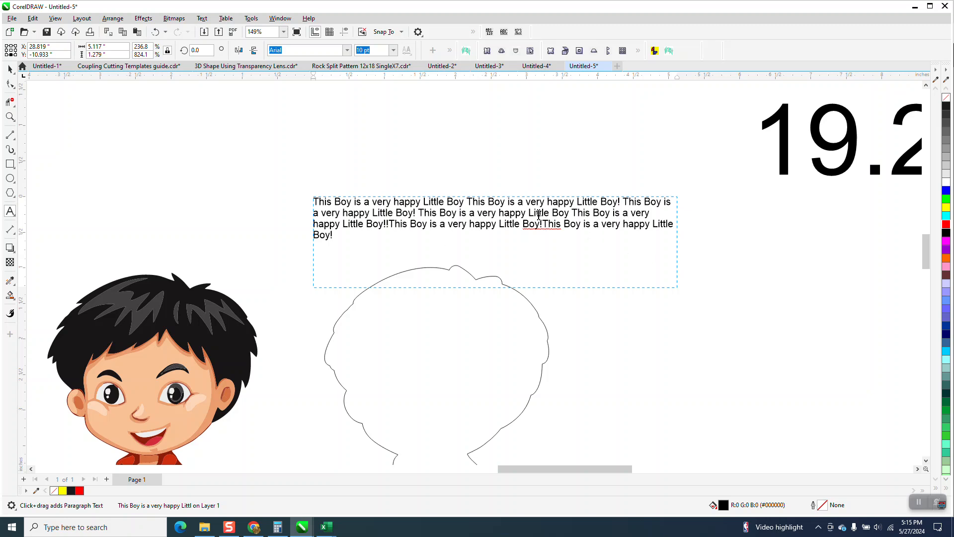
click(545, 220)
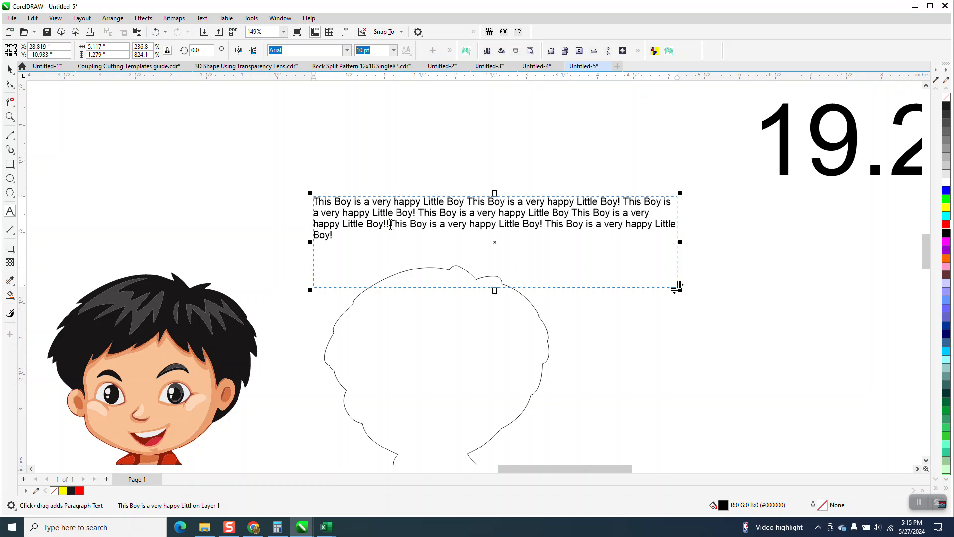
Remove the doubled exclamation mark in the paragraph's third line and convert the paragraph text to artistic text
click(392, 224)
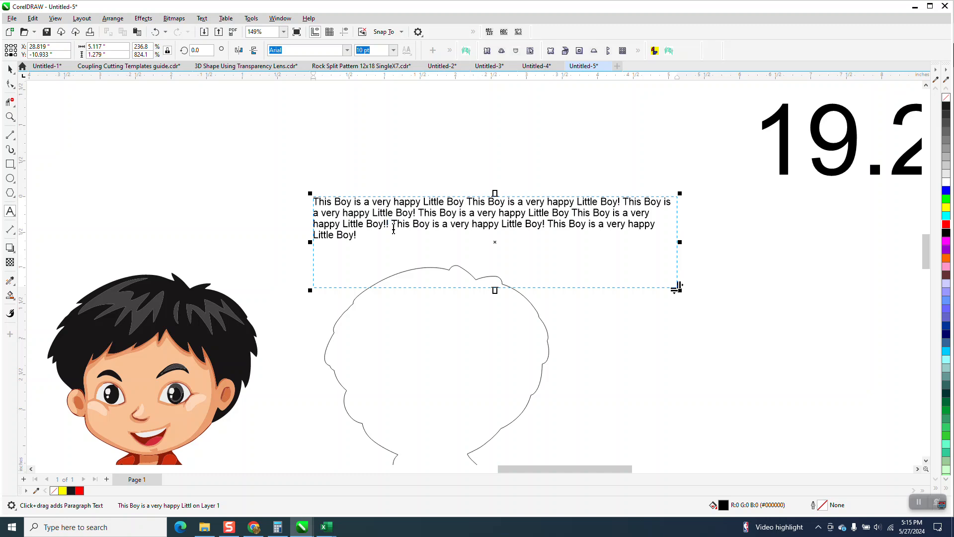
key(BackSpace)
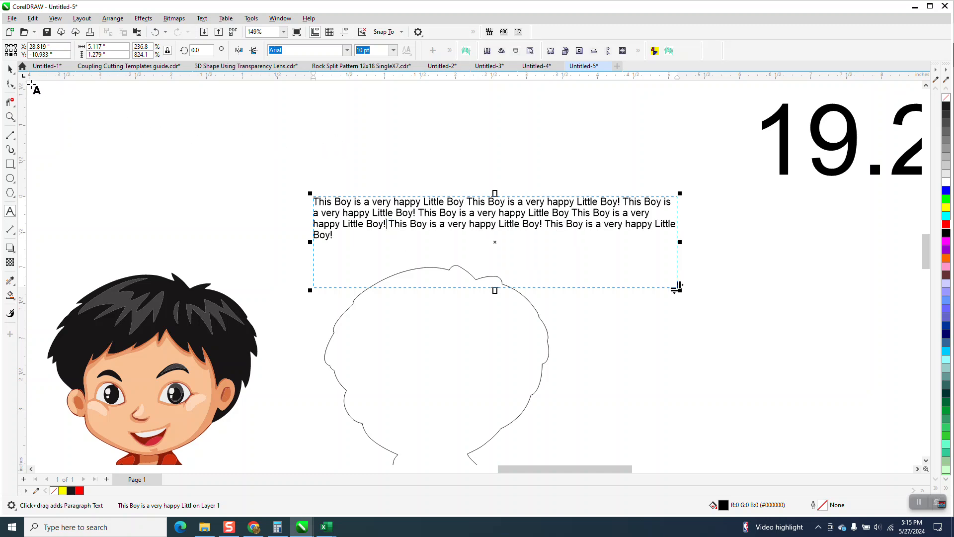
click(11, 70)
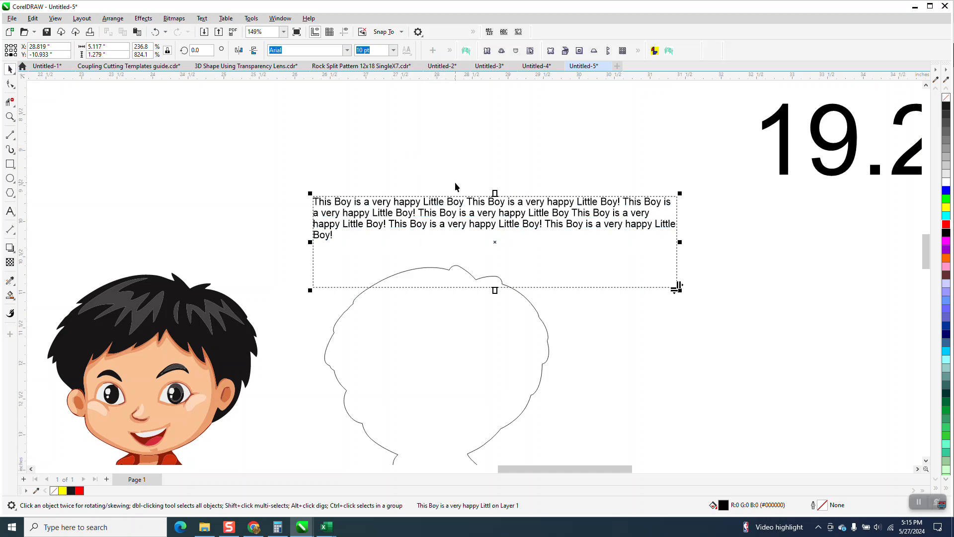
click(202, 18)
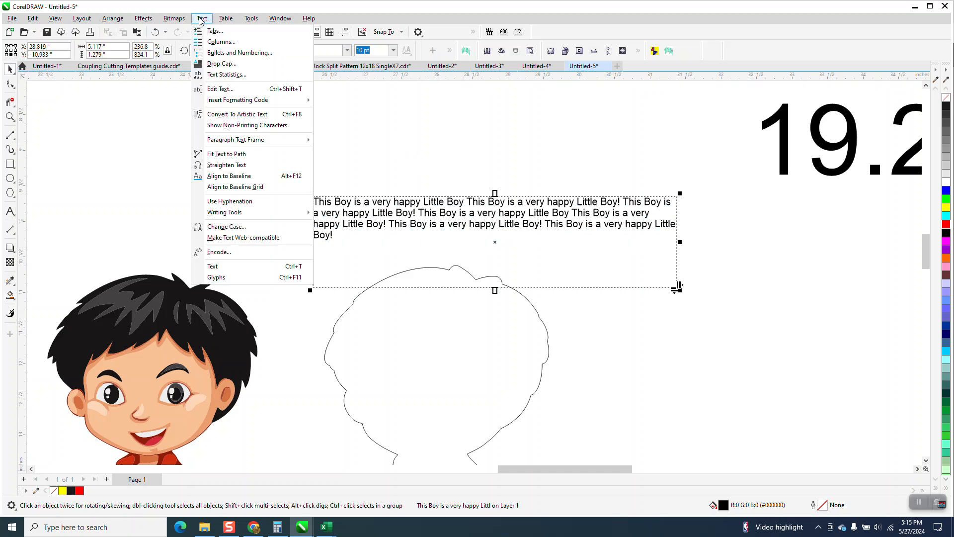
click(235, 114)
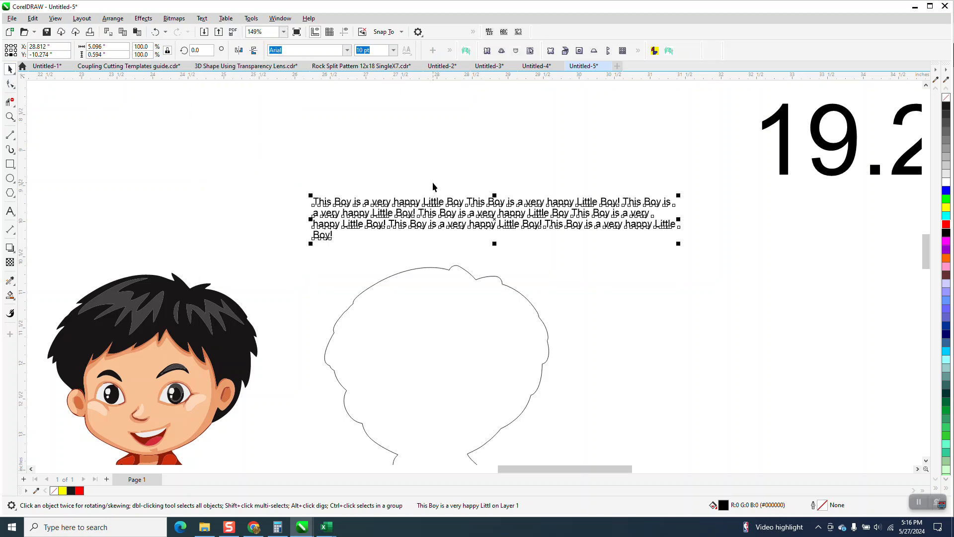
Join the first and second lines of the artistic text by removing the line break between them
scroll(354, 145, down, 1)
drag(729, 173, 767, 131)
click(10, 117)
drag(334, 178, 693, 274)
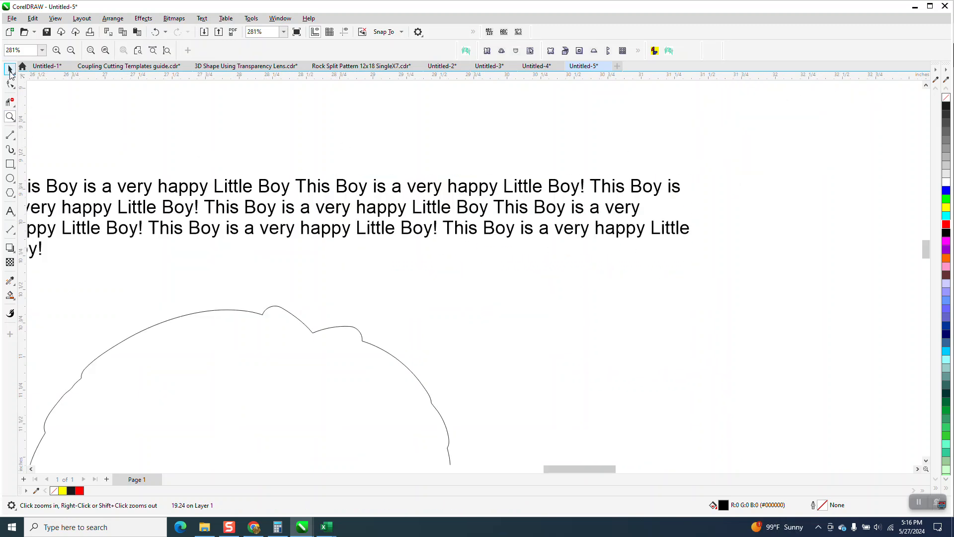
click(11, 71)
click(9, 211)
click(689, 189)
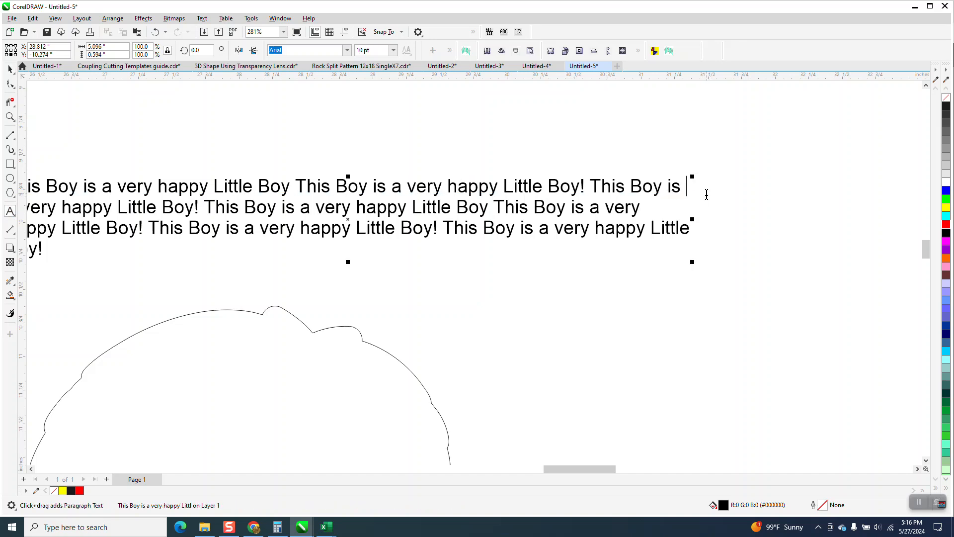
key(Delete)
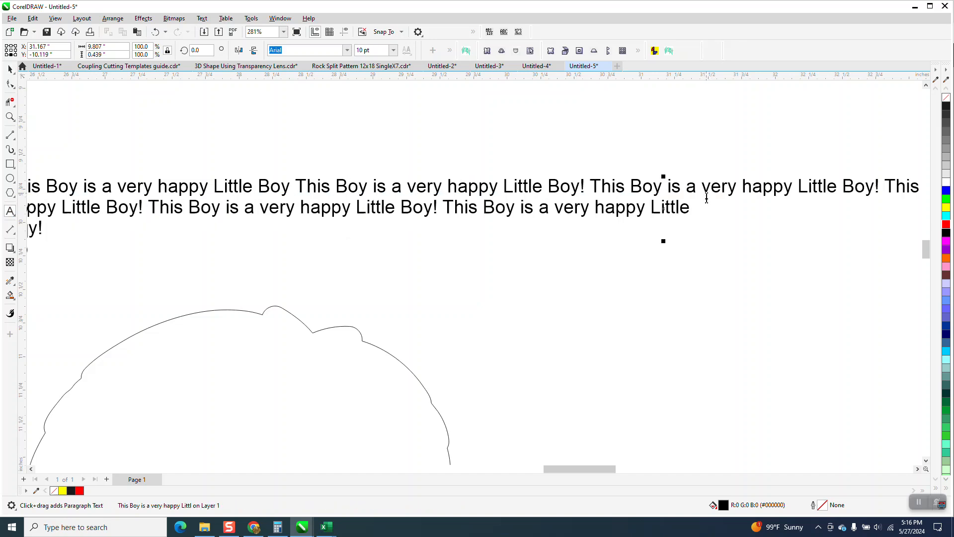
Remove the two remaining line breaks so that all the repeated sentences run on a single line
scroll(706, 209, down, 4)
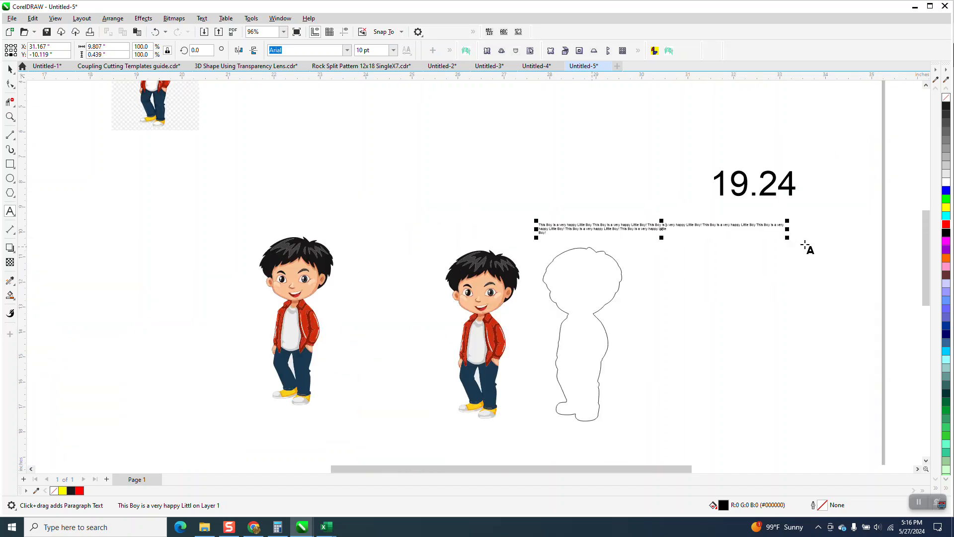
click(786, 225)
key(Delete)
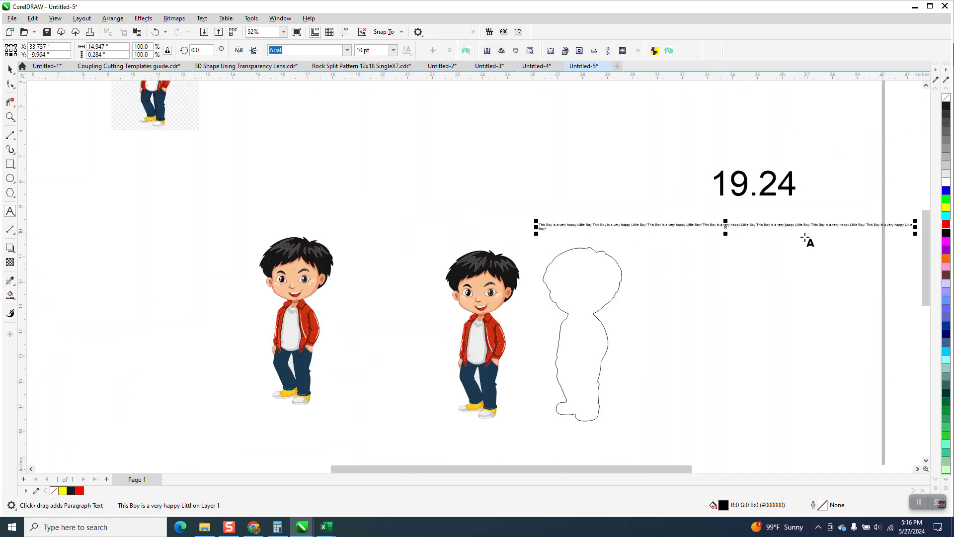
scroll(565, 251, down, 1)
click(10, 116)
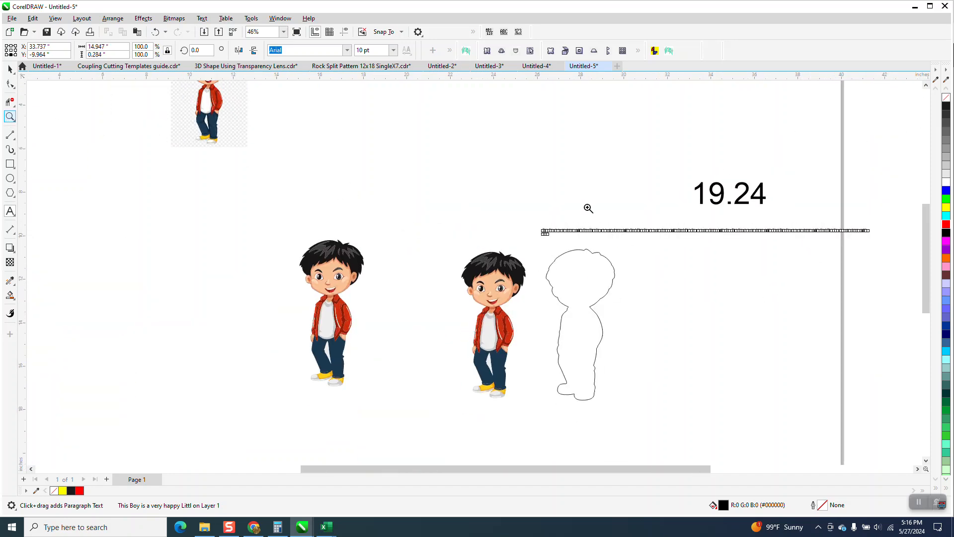
drag(537, 206, 873, 273)
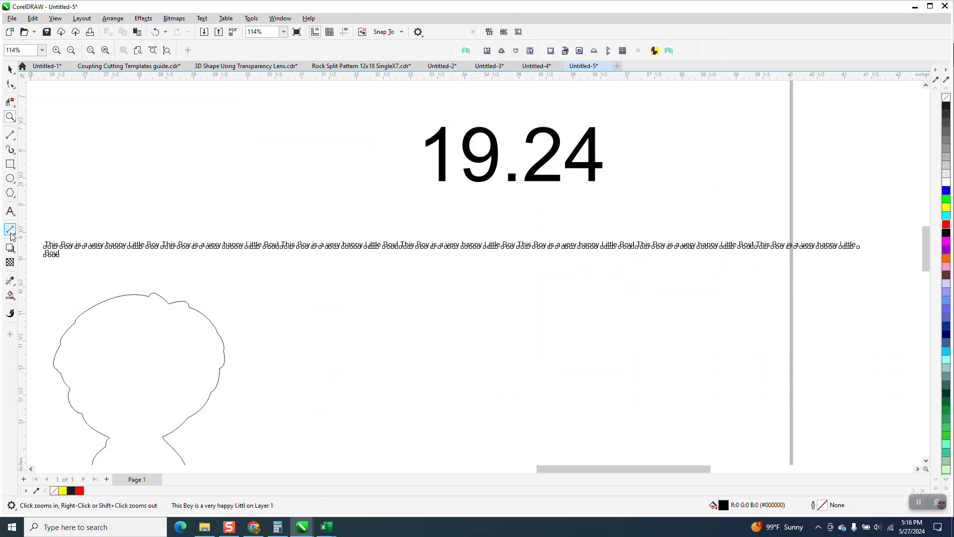
click(9, 214)
click(859, 245)
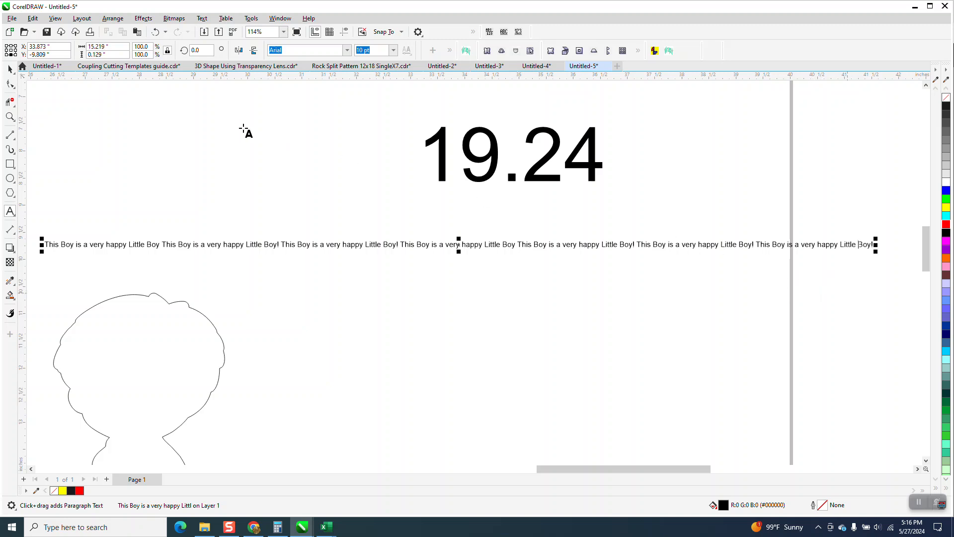
Move the text line up beneath the 19.24 label and set its width to 19.2 inches
click(10, 69)
drag(463, 245, 493, 206)
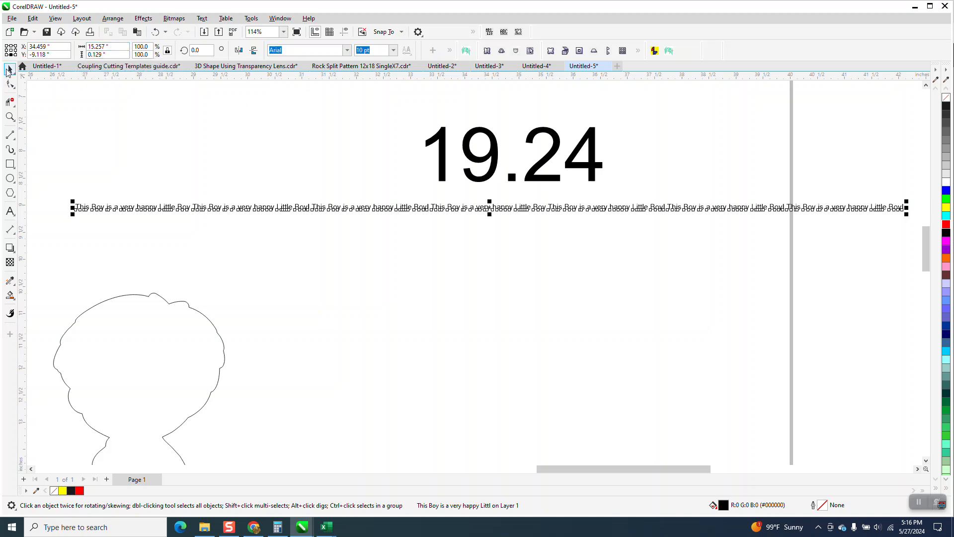
drag(121, 48, 59, 51)
text(19.2)
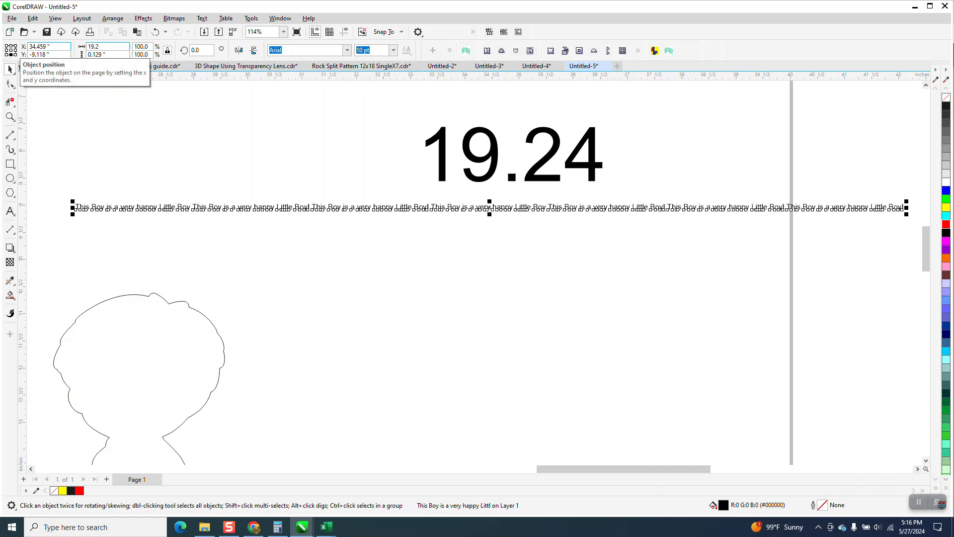
key(Return)
Move the boy's contour outline 4 inches to the right, away from the boy
scroll(254, 142, down, 2)
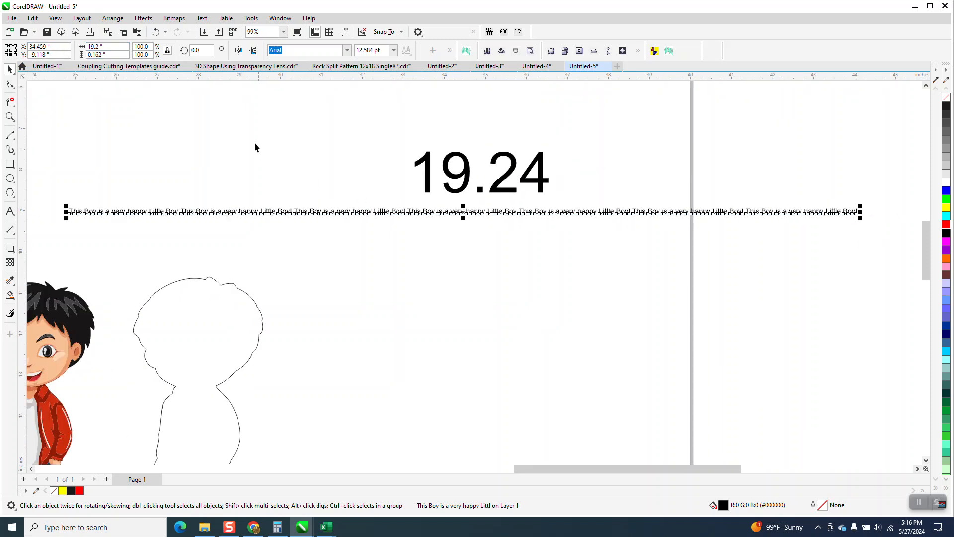
scroll(255, 147, down, 1)
click(259, 268)
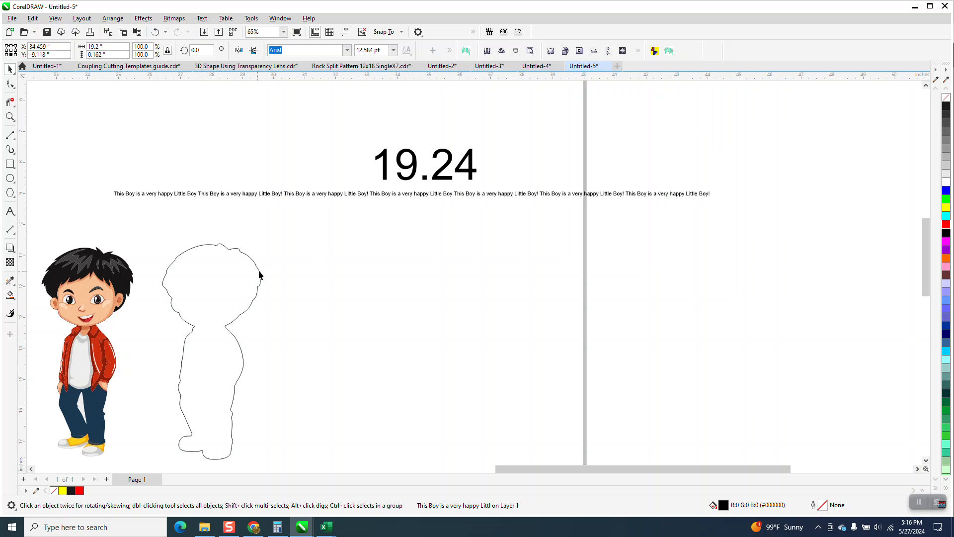
key(Down)
key(Up)
key(Right)
Try to fit the line of sentences to the boy's outline, placing it along the top of the head
click(287, 197)
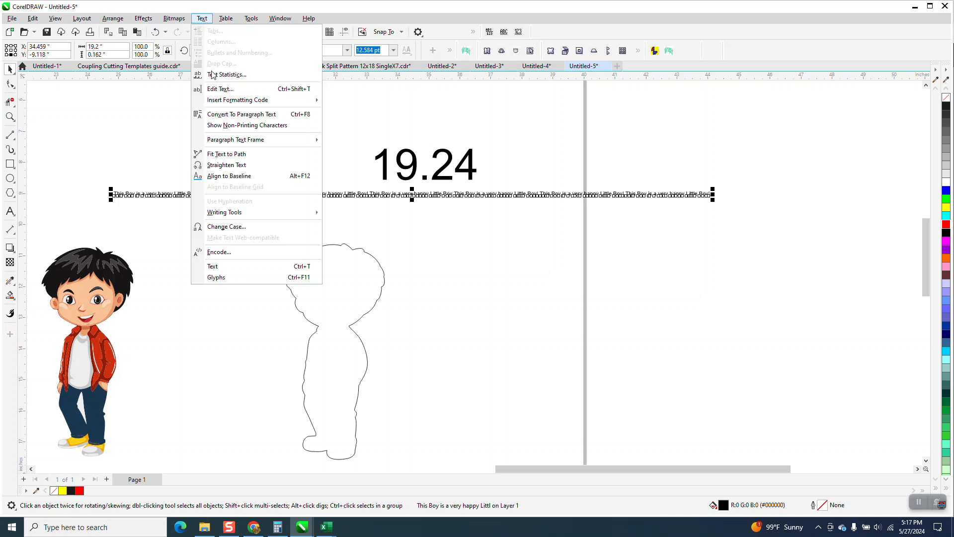
click(226, 154)
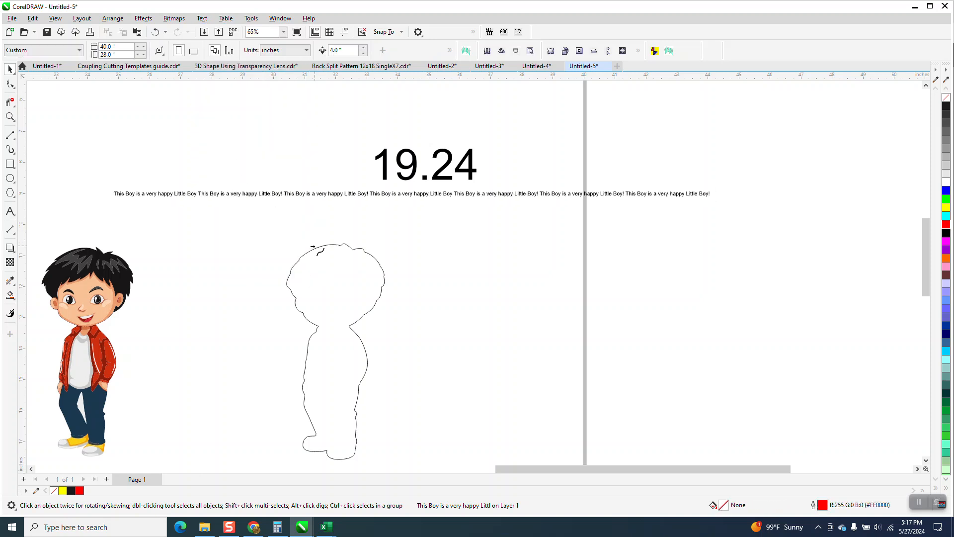
click(316, 249)
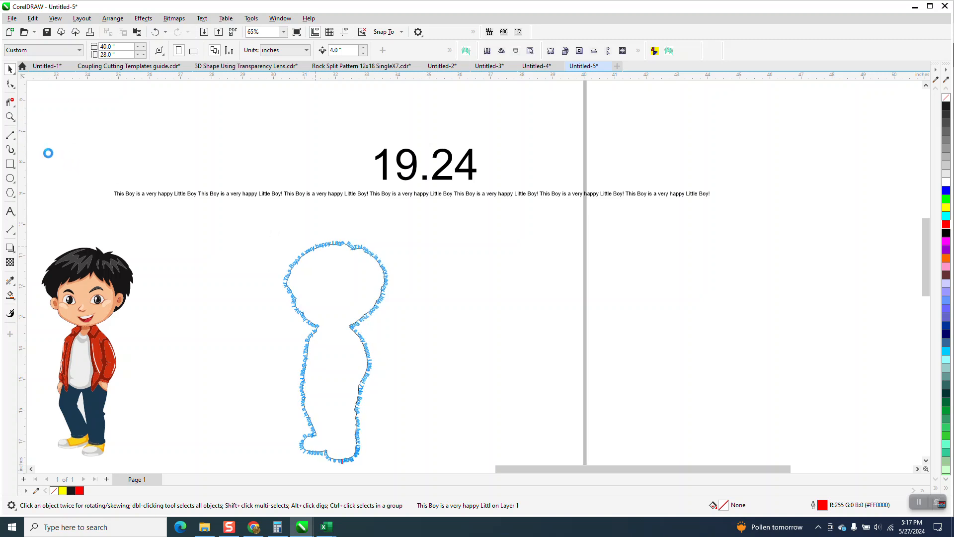
Check the letter spacing around the outline's head and undo the fitting of the text to the path
click(10, 116)
drag(268, 212, 394, 289)
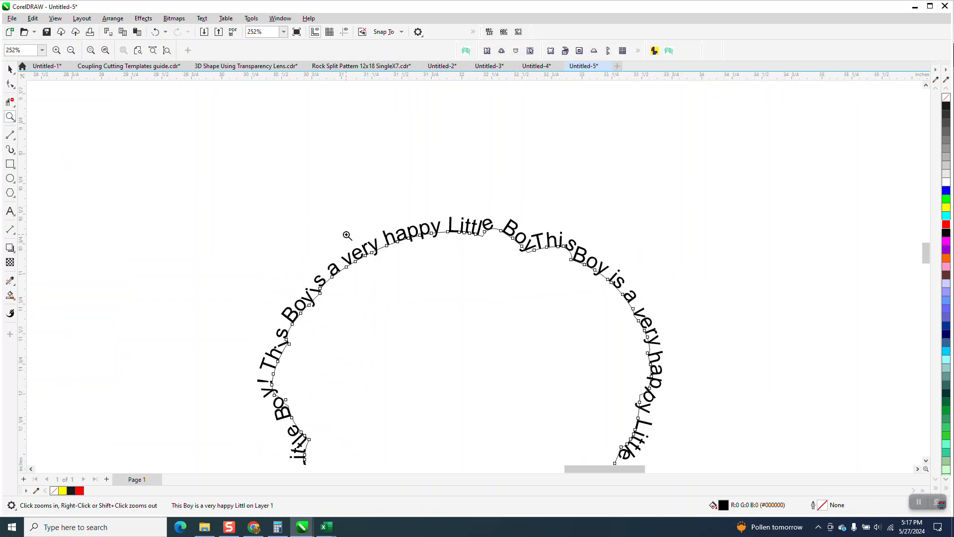
scroll(417, 206, down, 4)
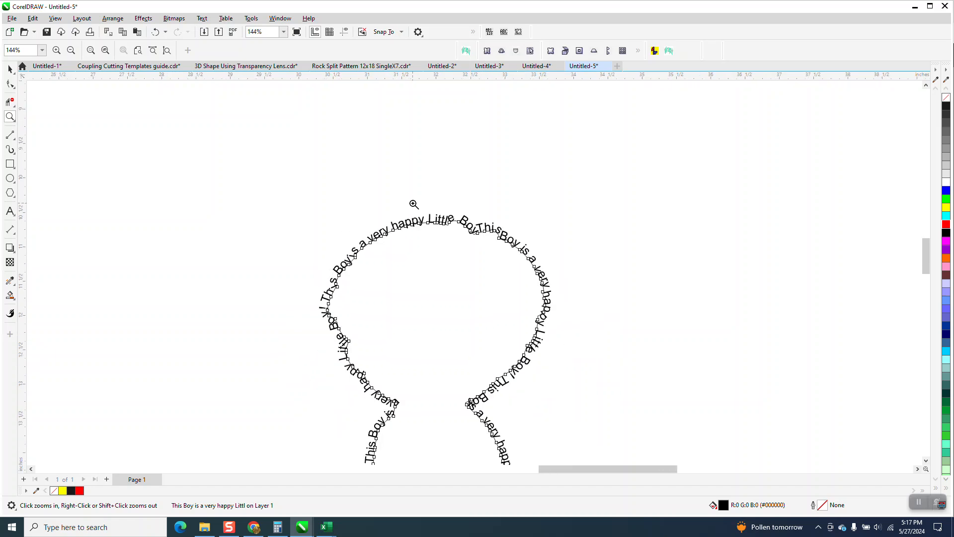
scroll(414, 204, down, 5)
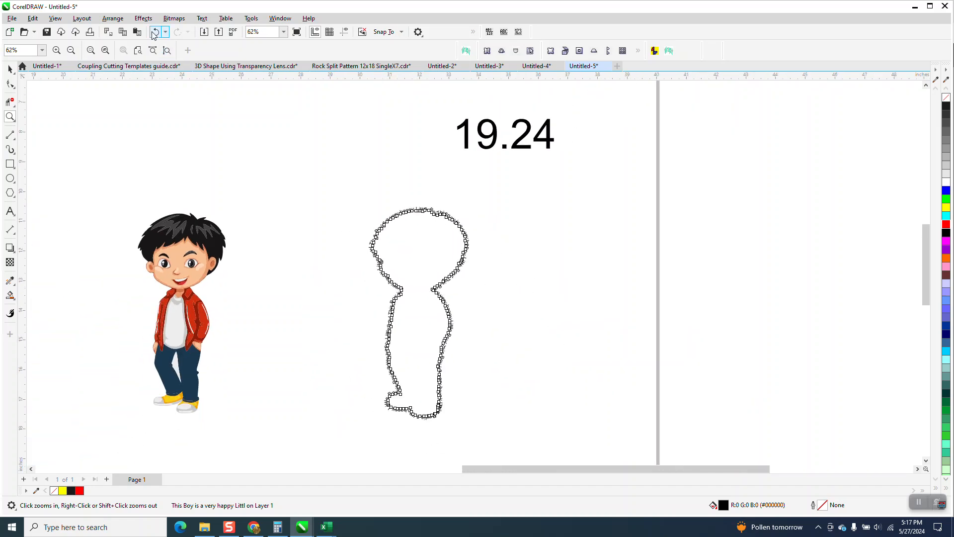
click(154, 31)
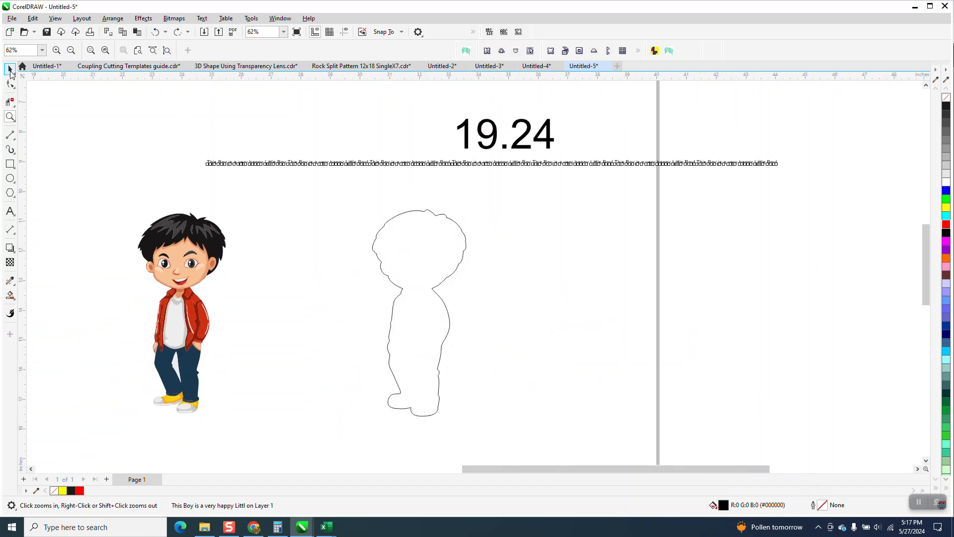
Select all nodes of the boy's outline and reduce them with curve smoothing
click(10, 69)
click(419, 211)
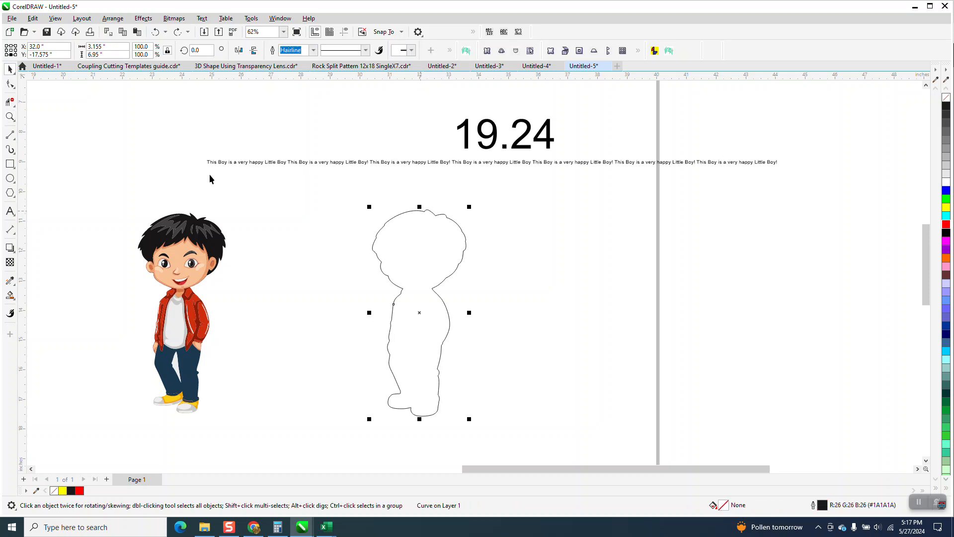
click(10, 85)
drag(337, 199, 574, 424)
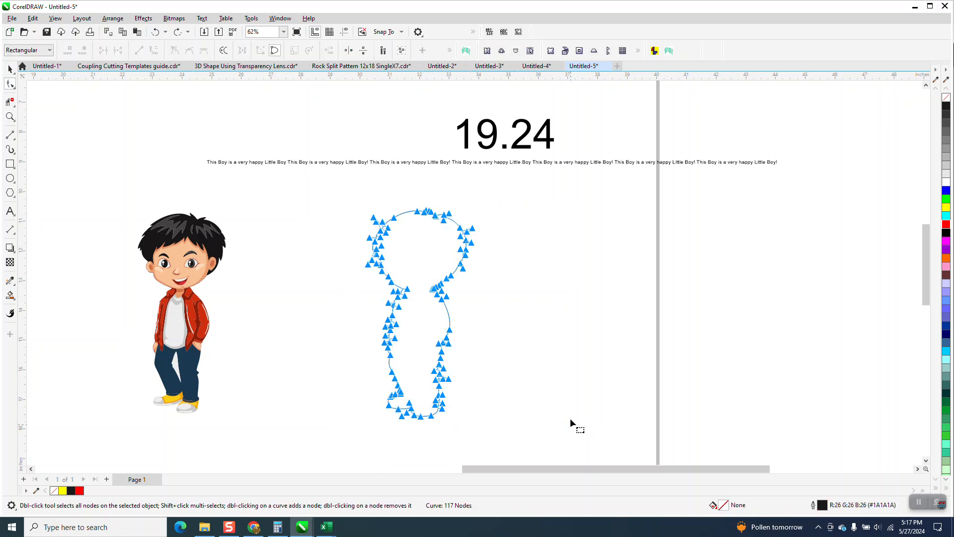
click(450, 52)
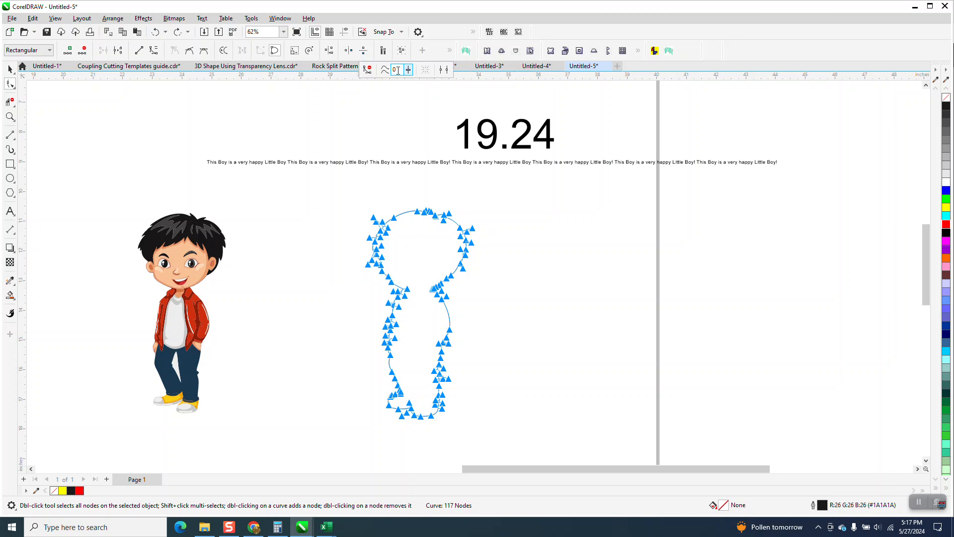
key(Return)
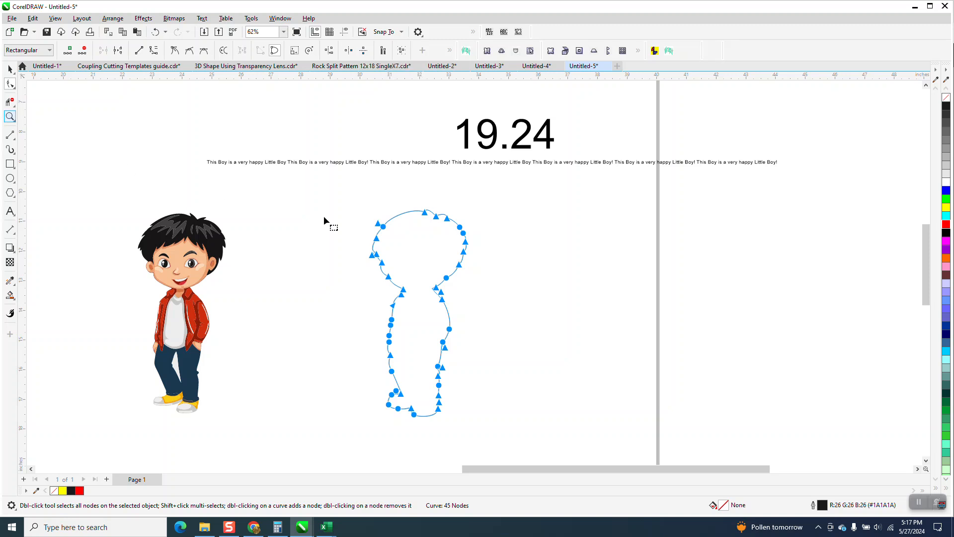
Move the smoothed outline 8 inches left over the boy to compare the shapes, and return it to its place
click(13, 73)
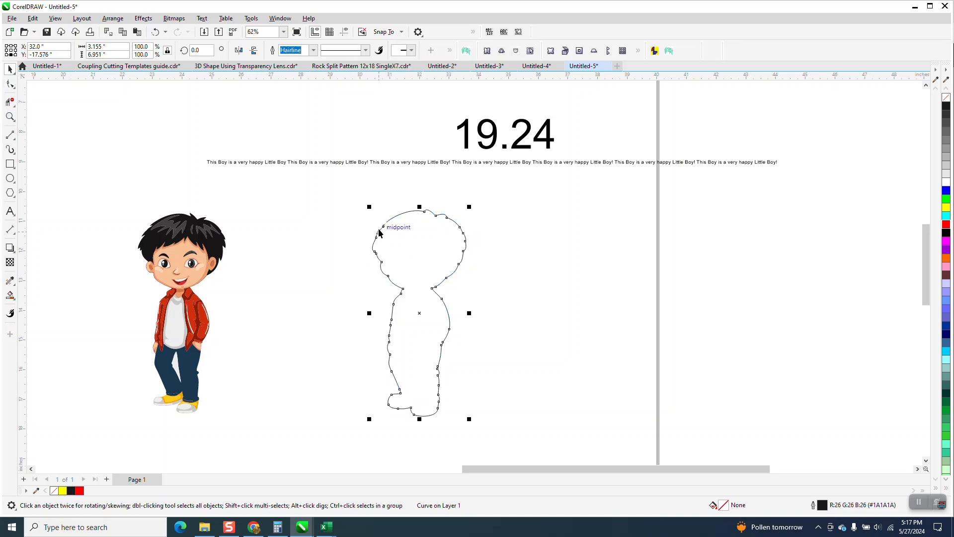
scroll(383, 214, down, 1)
key(Left)
key(Left)
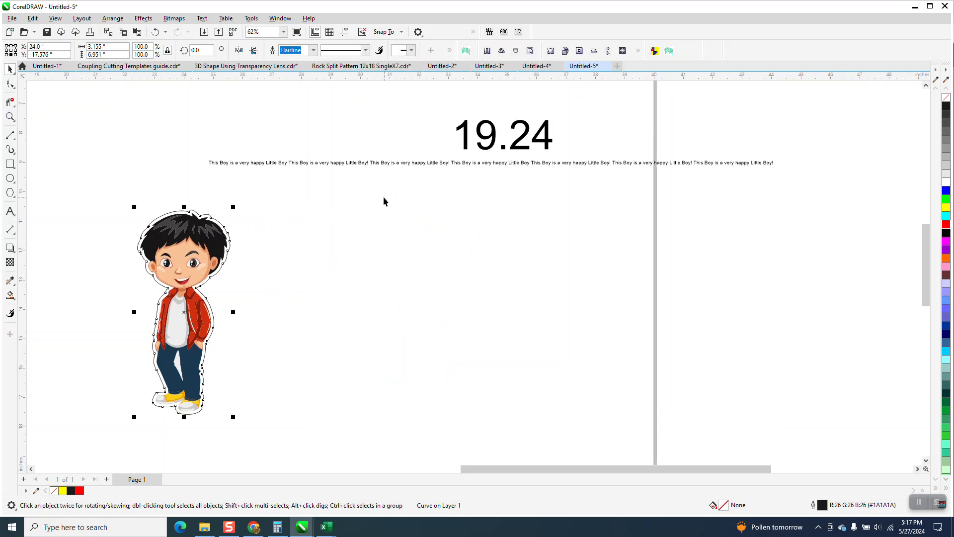
key(Right)
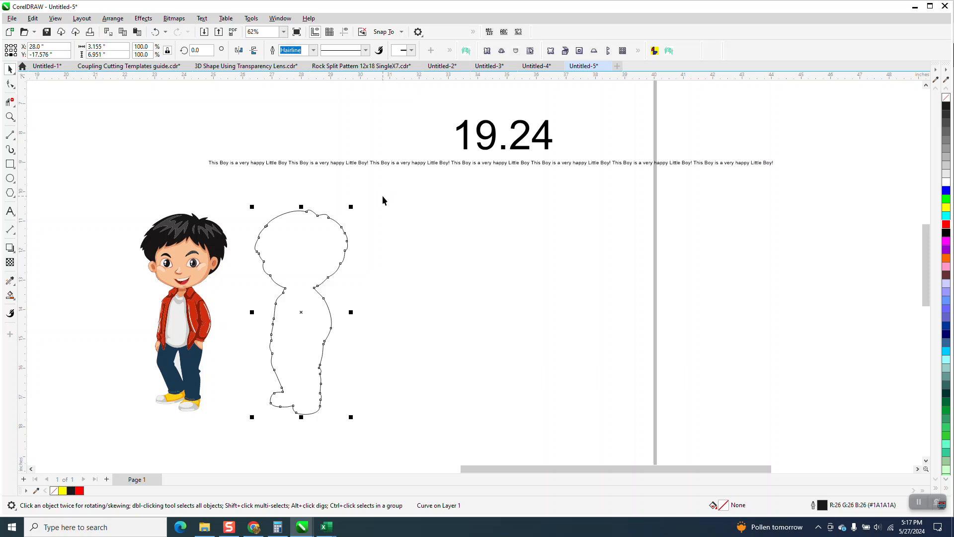
key(Right)
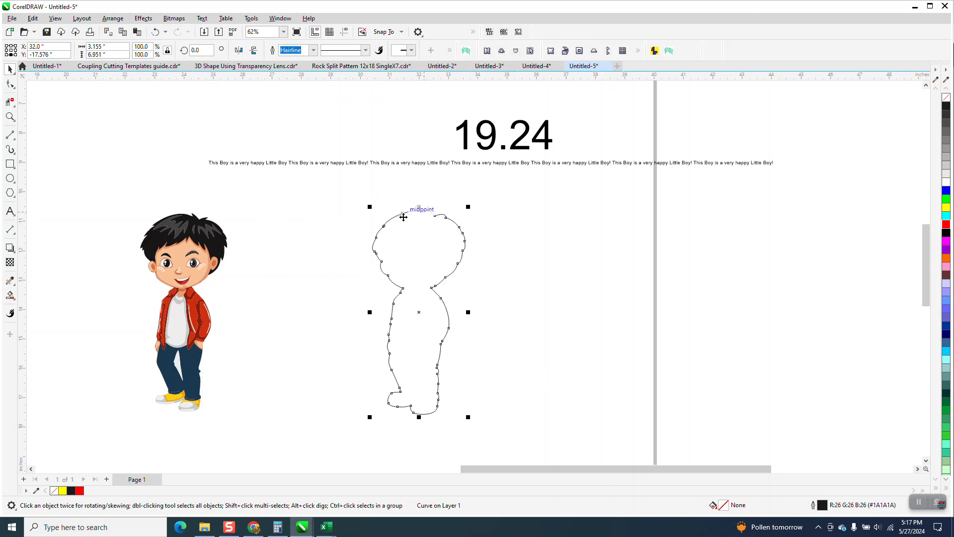
Fit the single line of repeated sentences to the smoothed outline of the boy
click(405, 163)
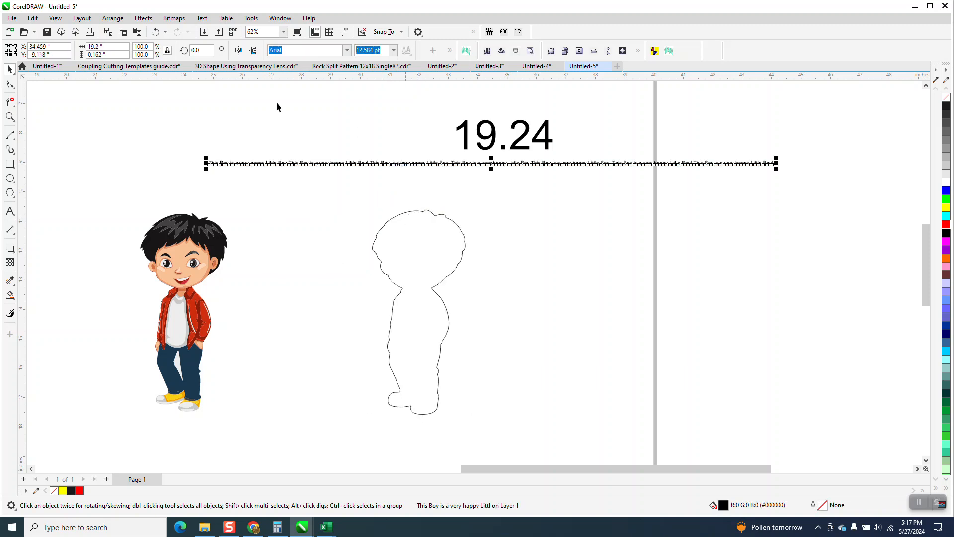
click(205, 22)
click(234, 212)
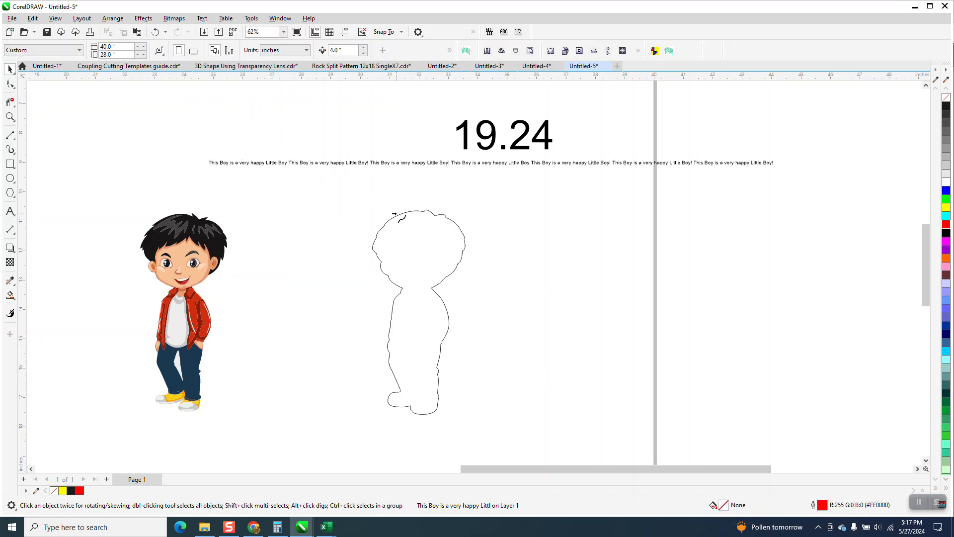
click(395, 215)
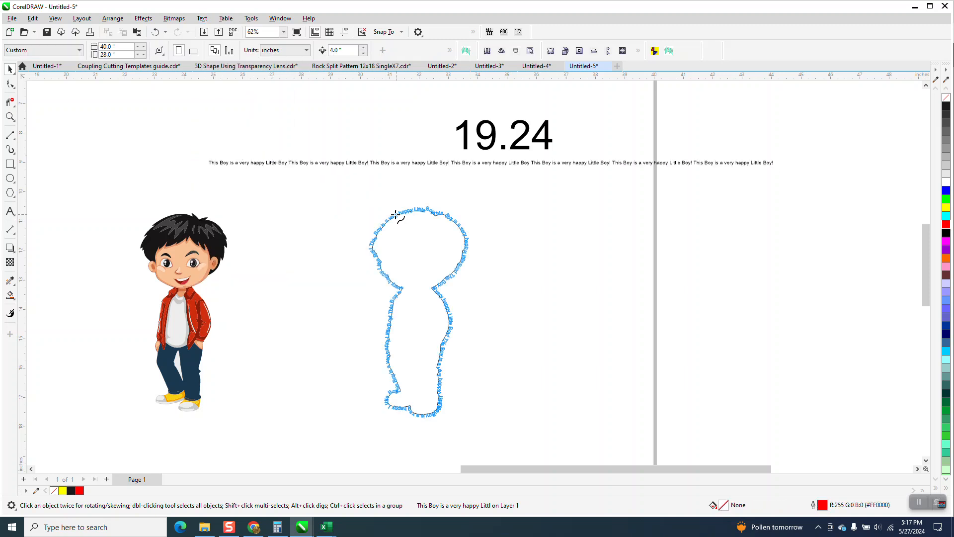
Tighten the character spacing of the fitted text with the Shape tool to clear the overlap of its start and end near the shoe
key(z)
drag(330, 193, 486, 263)
scroll(452, 213, down, 1)
scroll(452, 201, down, 7)
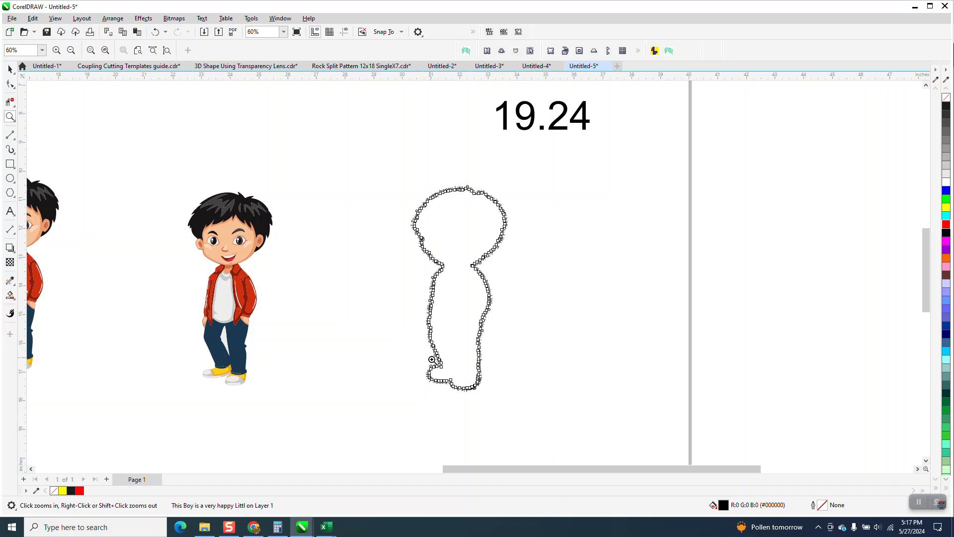
drag(431, 361, 490, 394)
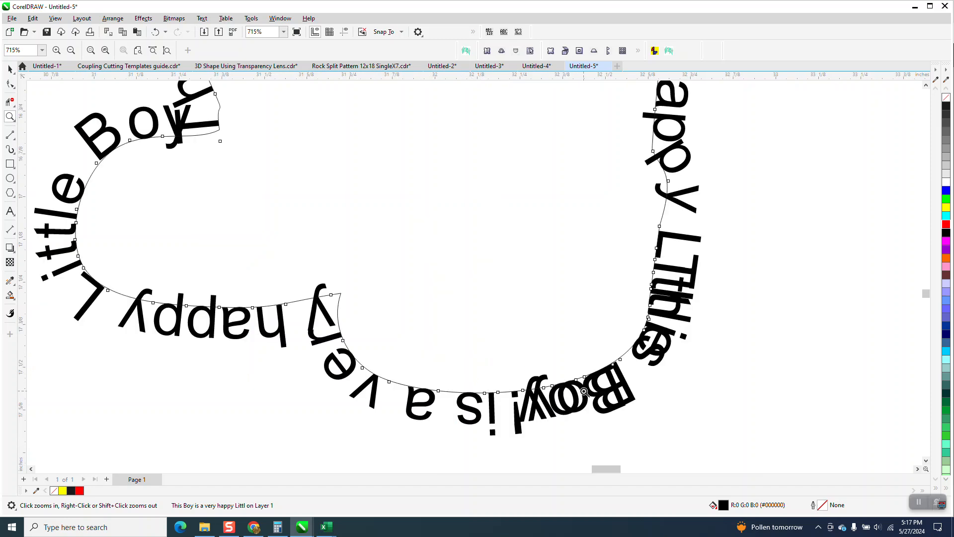
scroll(585, 392, down, 3)
scroll(590, 353, down, 2)
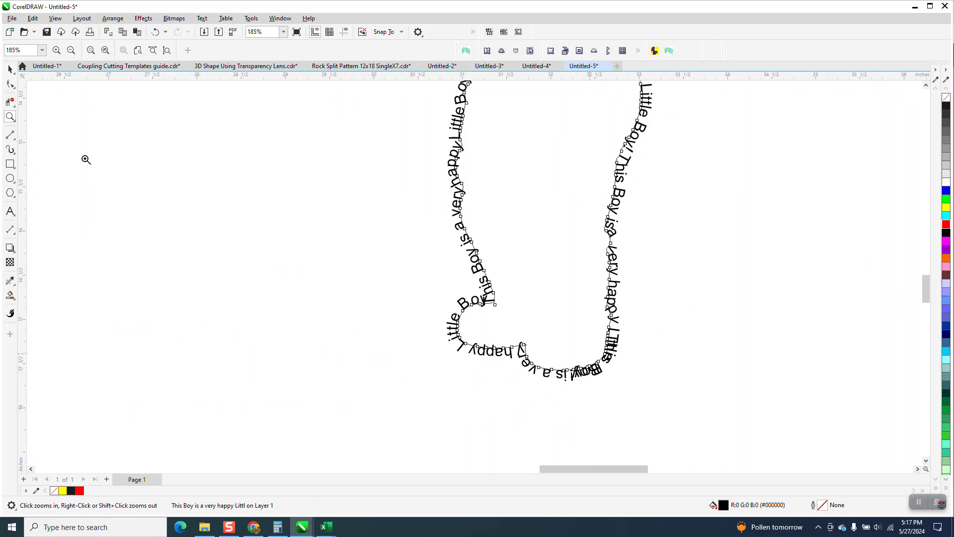
click(12, 85)
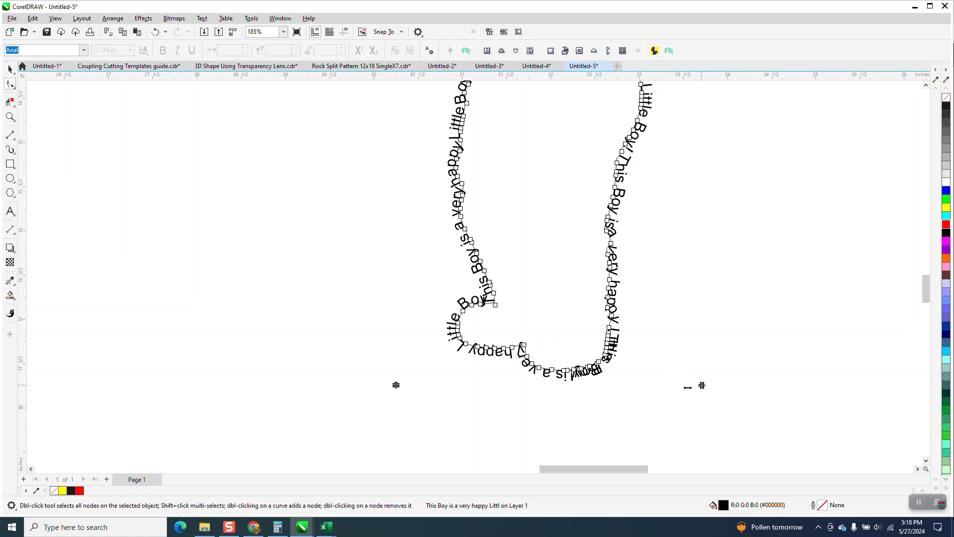
drag(676, 385, 666, 383)
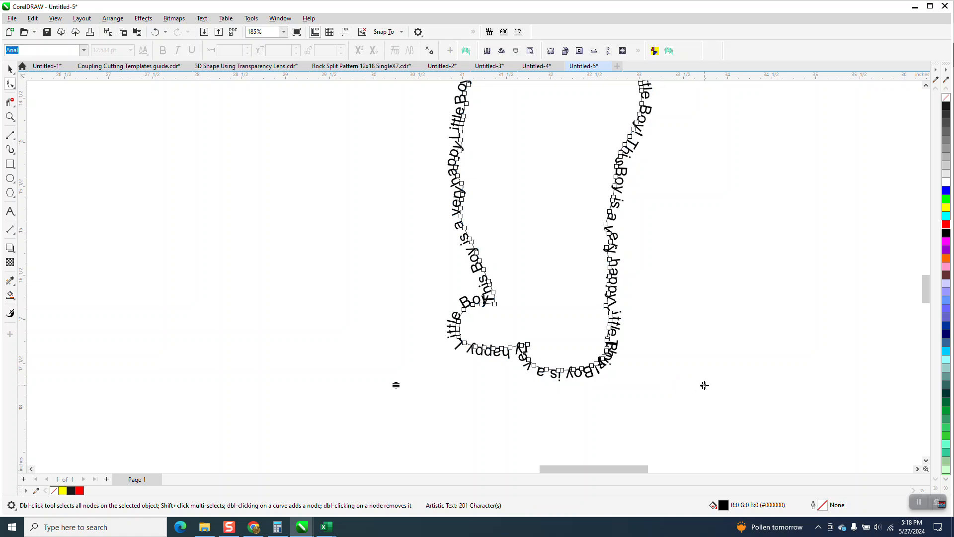
drag(646, 392, 644, 387)
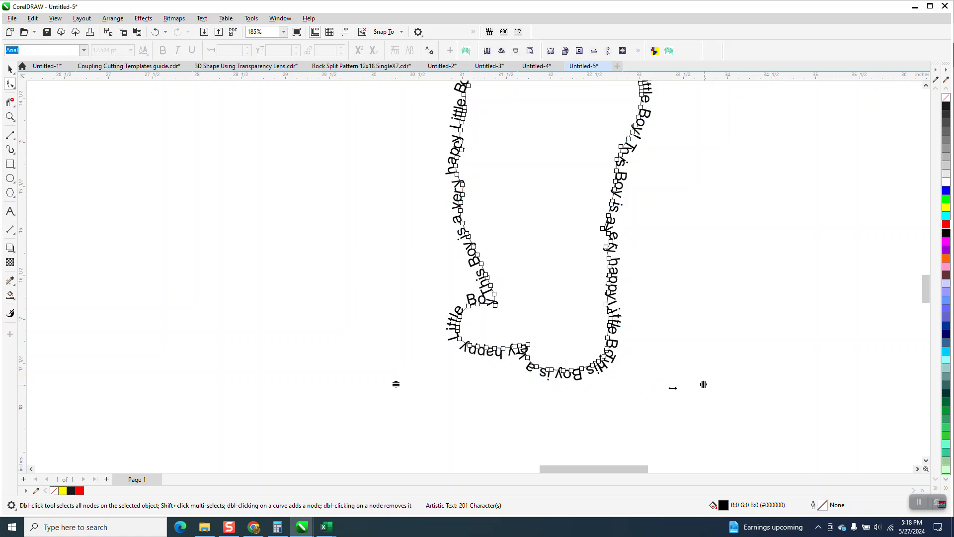
drag(673, 388, 670, 387)
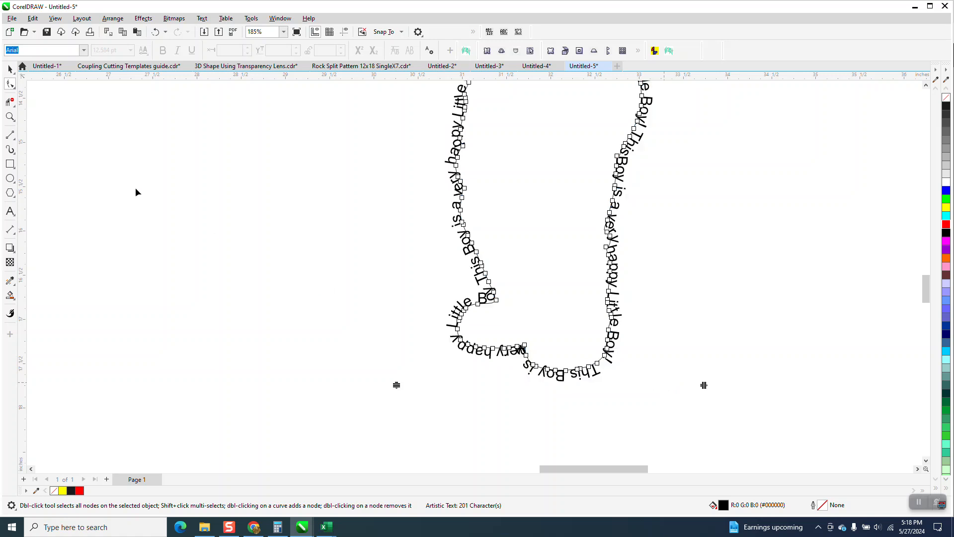
Break the fitted text apart from its path so the lettering and the outline become separate objects
click(10, 117)
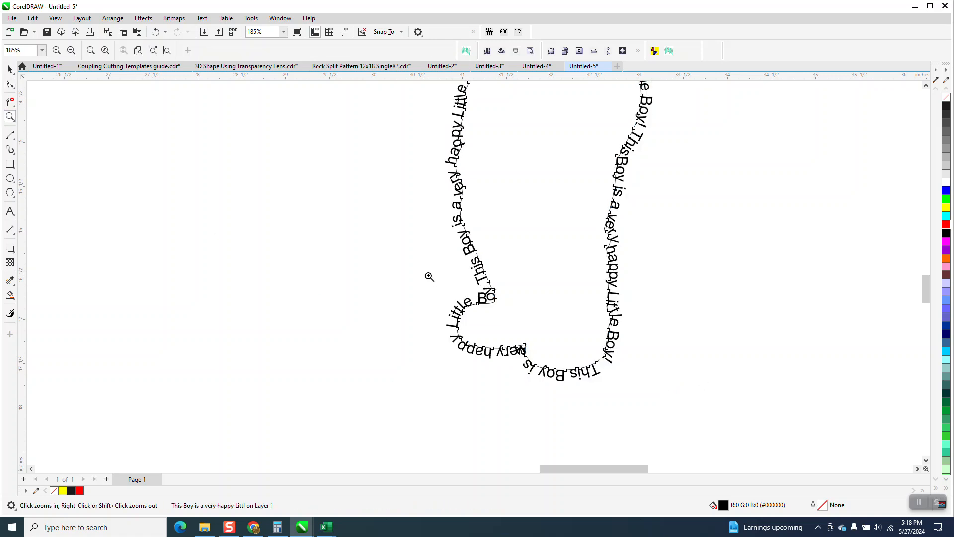
drag(426, 271, 527, 334)
scroll(436, 260, down, 7)
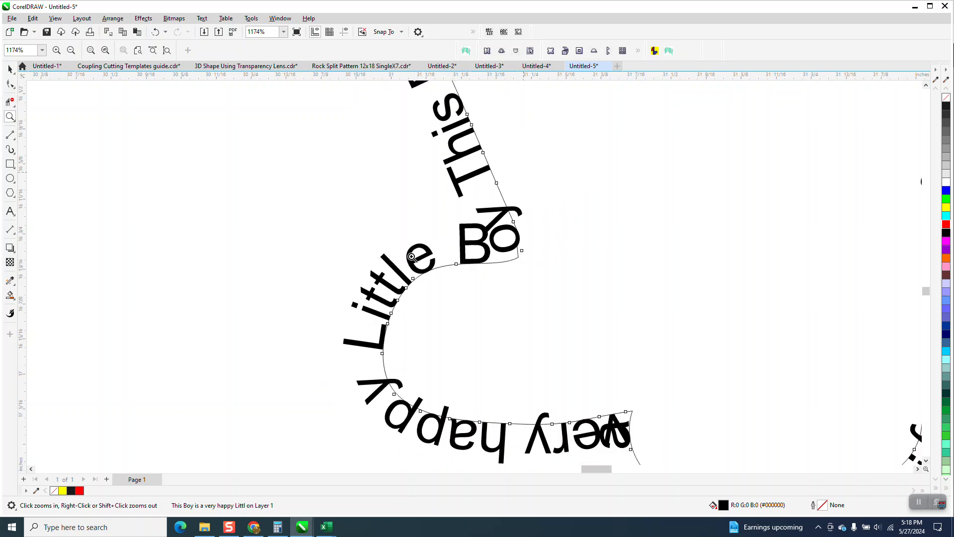
scroll(436, 260, down, 2)
click(10, 68)
scroll(494, 242, down, 4)
drag(446, 134, 564, 272)
click(113, 18)
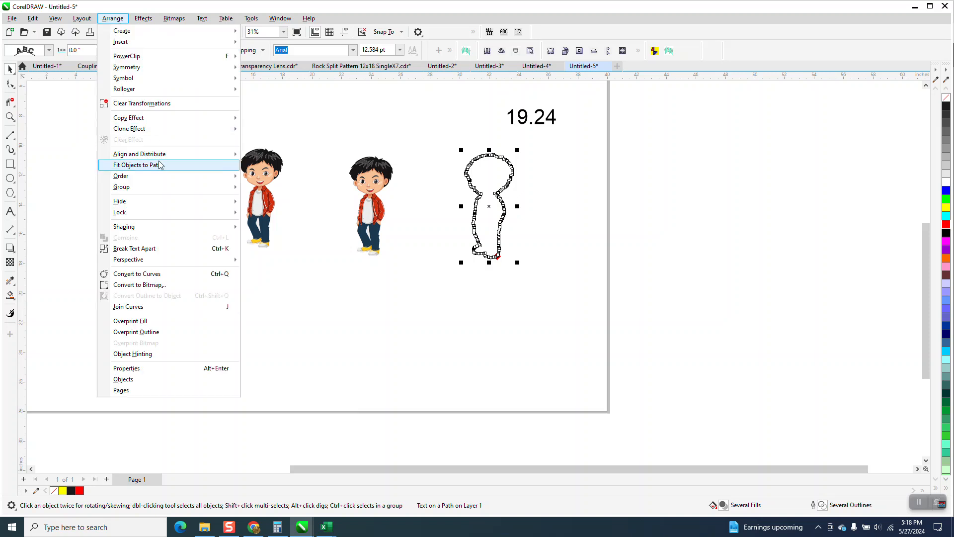
click(159, 248)
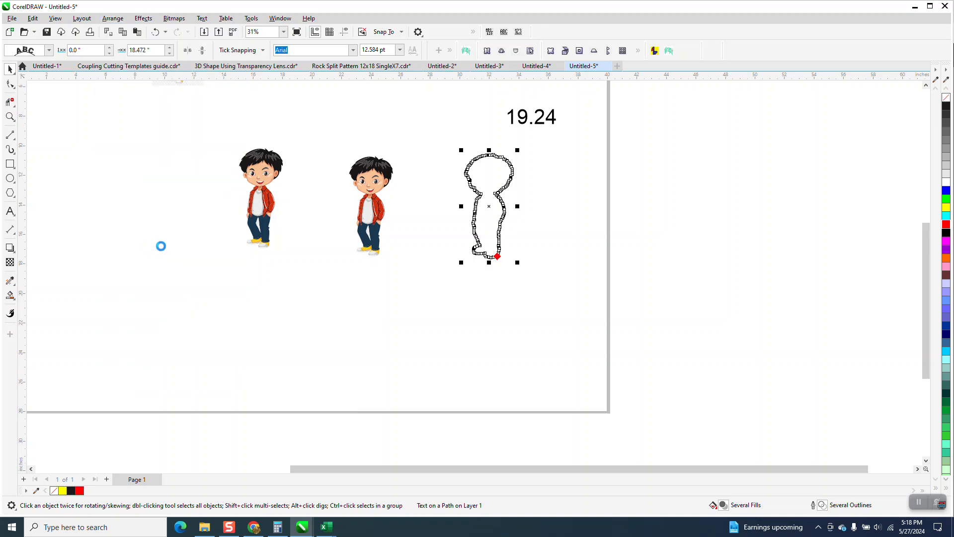
click(48, 106)
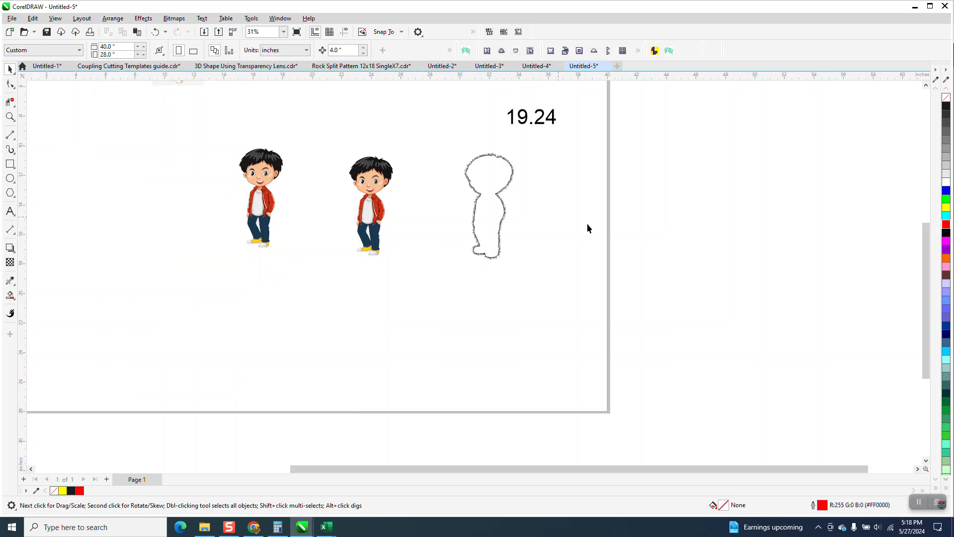
Move the bare outline 4 inches right and the contour lettering 8 inches left around the boy
click(494, 177)
key(Right)
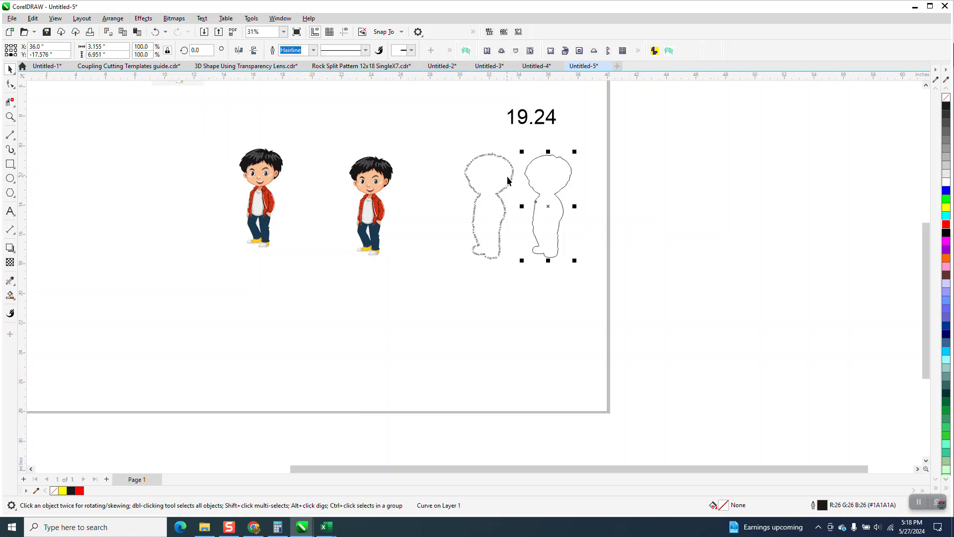
key(Escape)
click(508, 184)
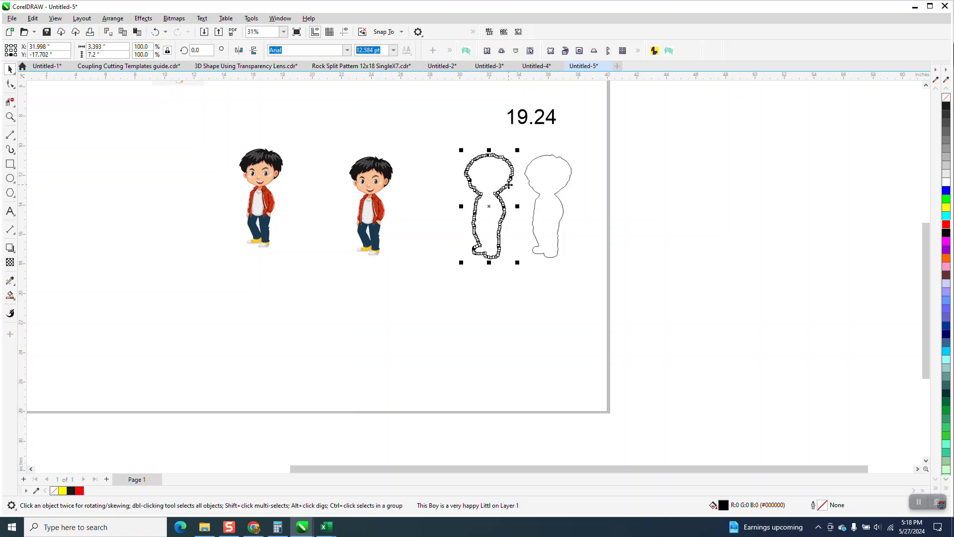
key(Left)
key(Left)
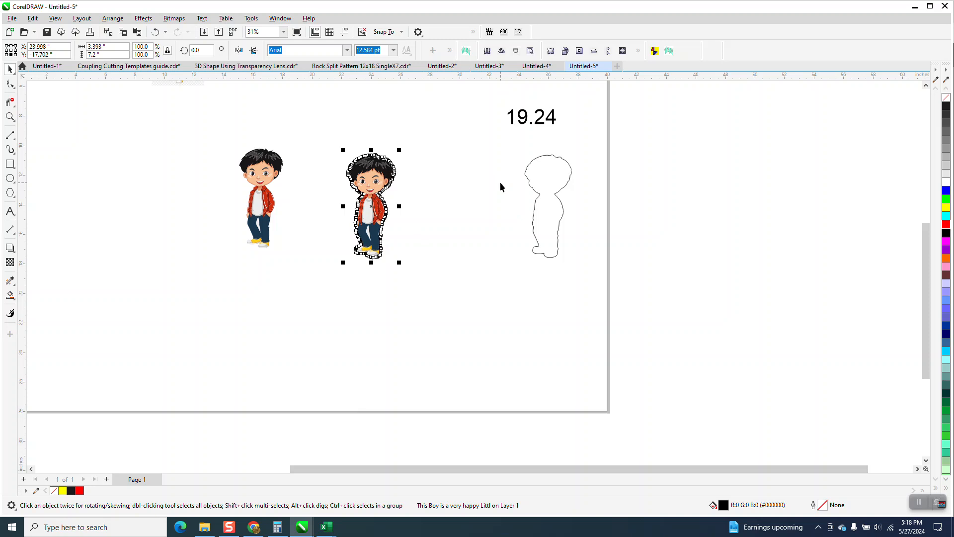
Examine the lettering around the boy's head, jacket, legs and shoes for uneven or overlapping letters
click(10, 117)
drag(332, 157, 423, 206)
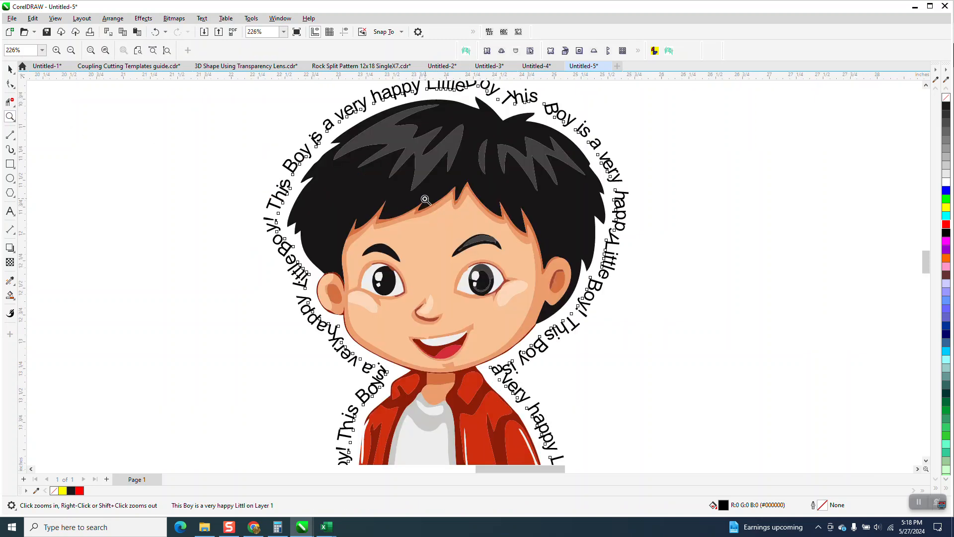
scroll(421, 198, down, 1)
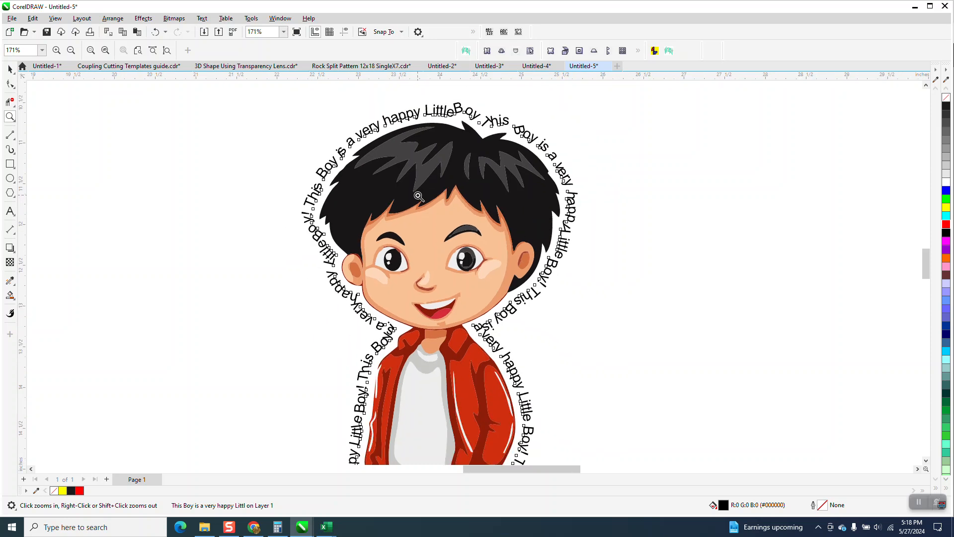
scroll(418, 195, down, 1)
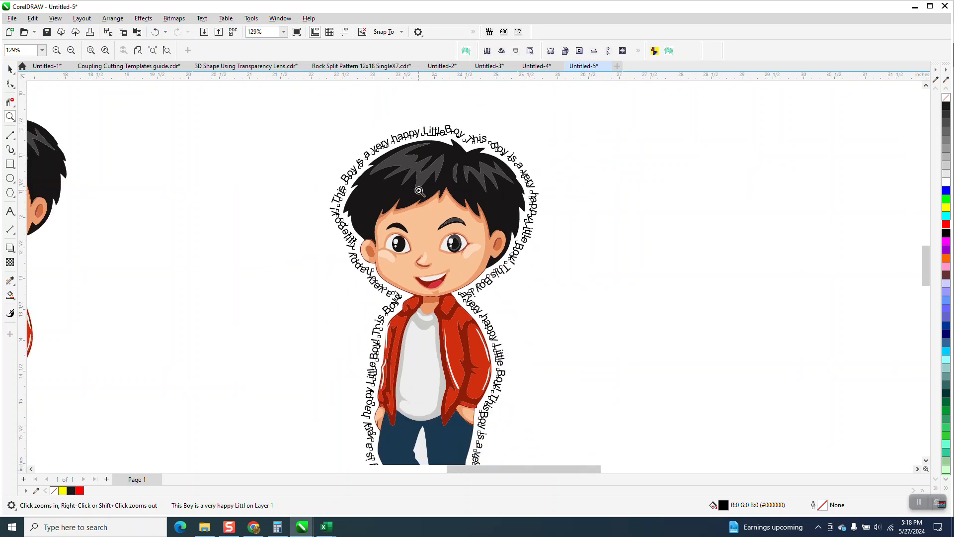
scroll(418, 189, down, 2)
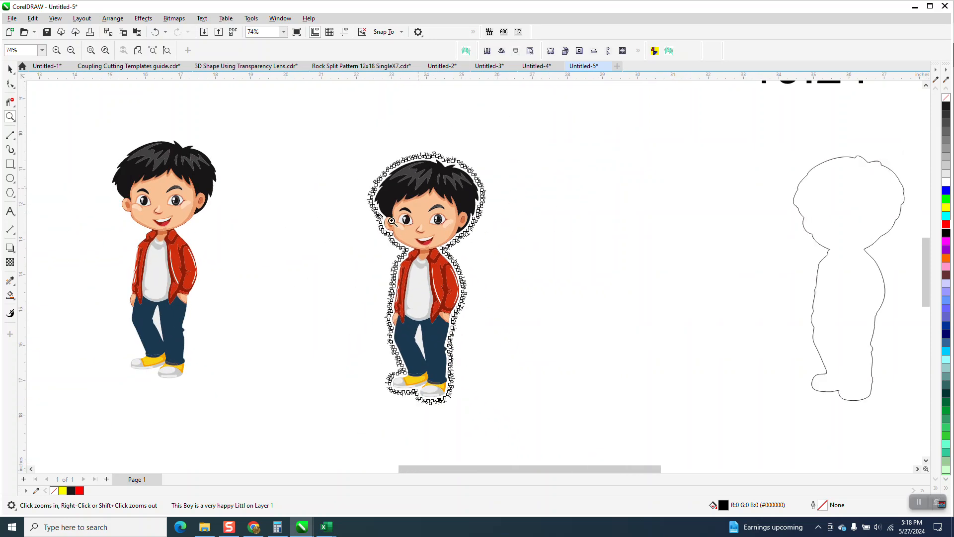
drag(365, 288, 510, 350)
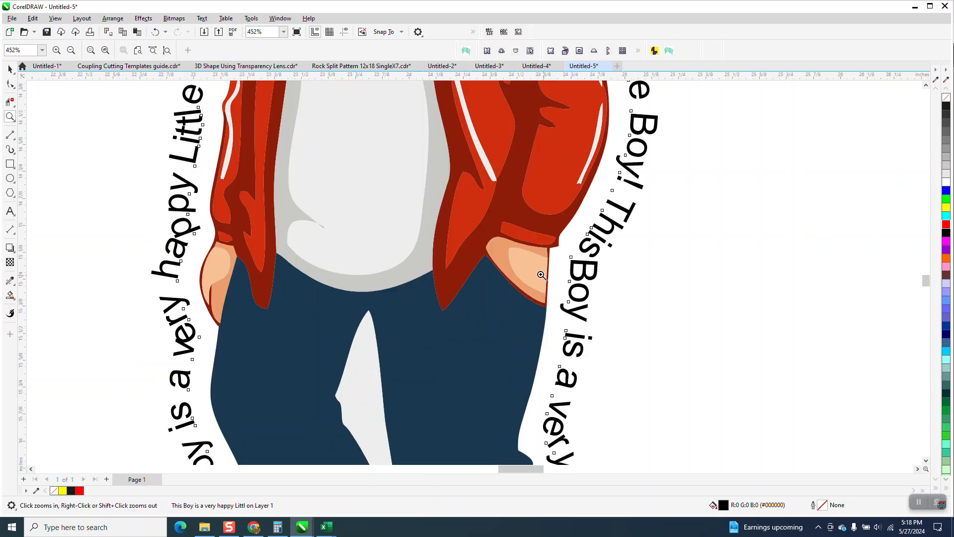
right_click(532, 272)
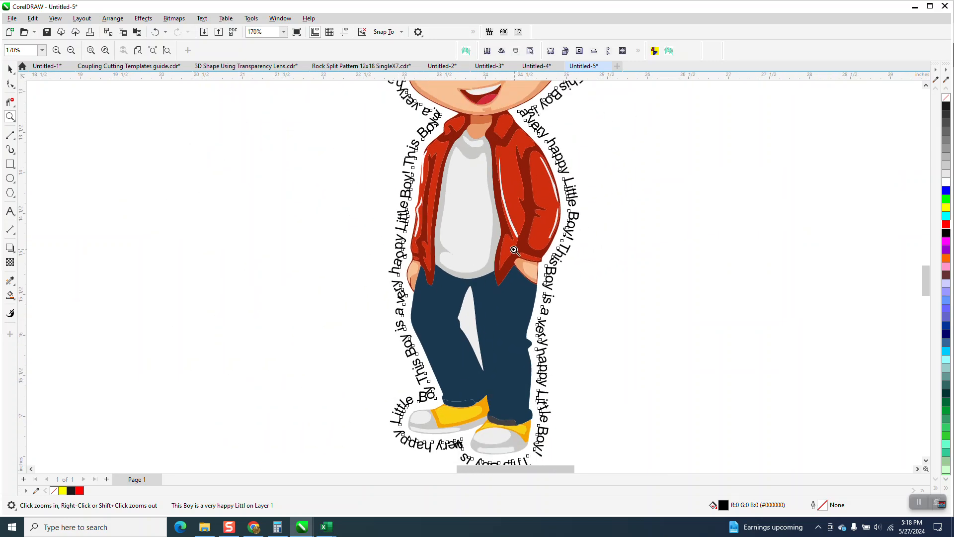
scroll(467, 261, down, 2)
drag(397, 110, 546, 216)
scroll(468, 232, down, 4)
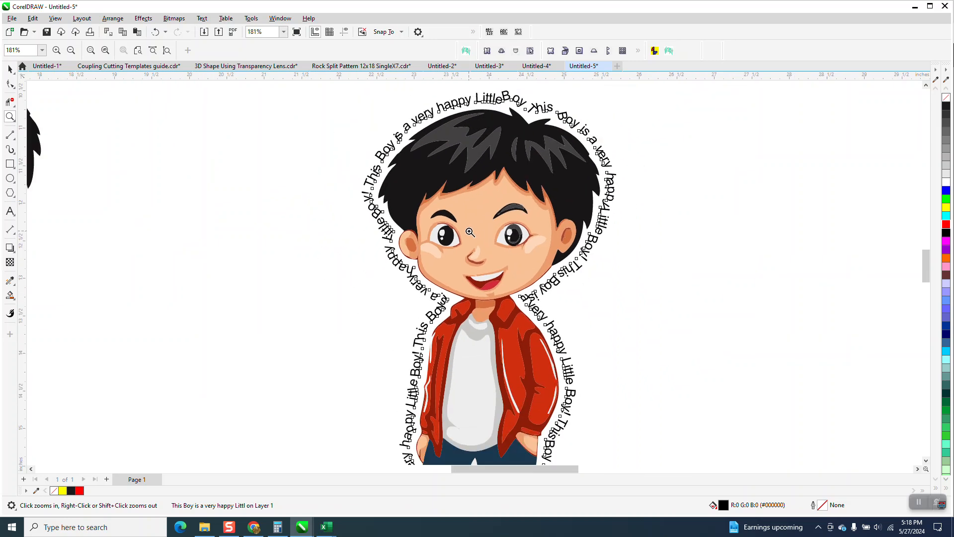
scroll(467, 232, down, 7)
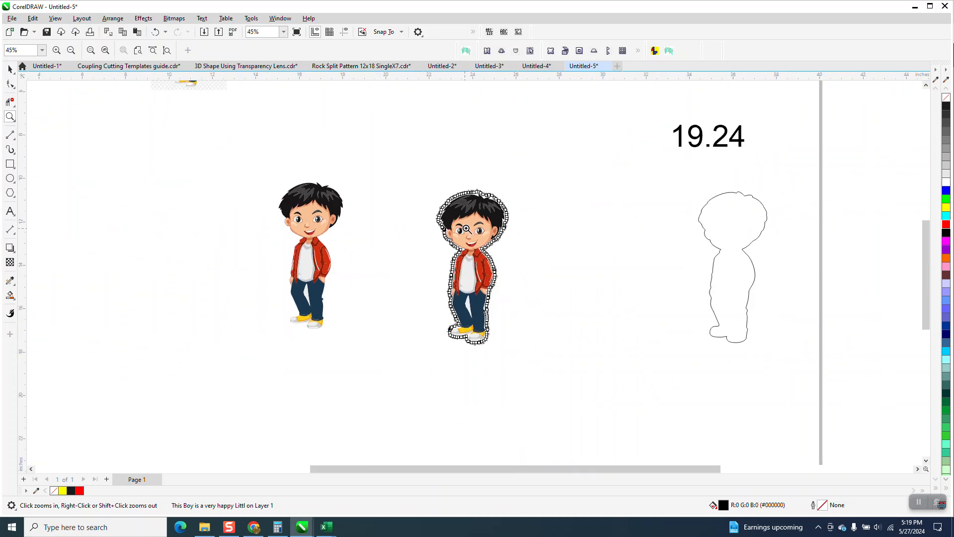
click(10, 69)
click(252, 116)
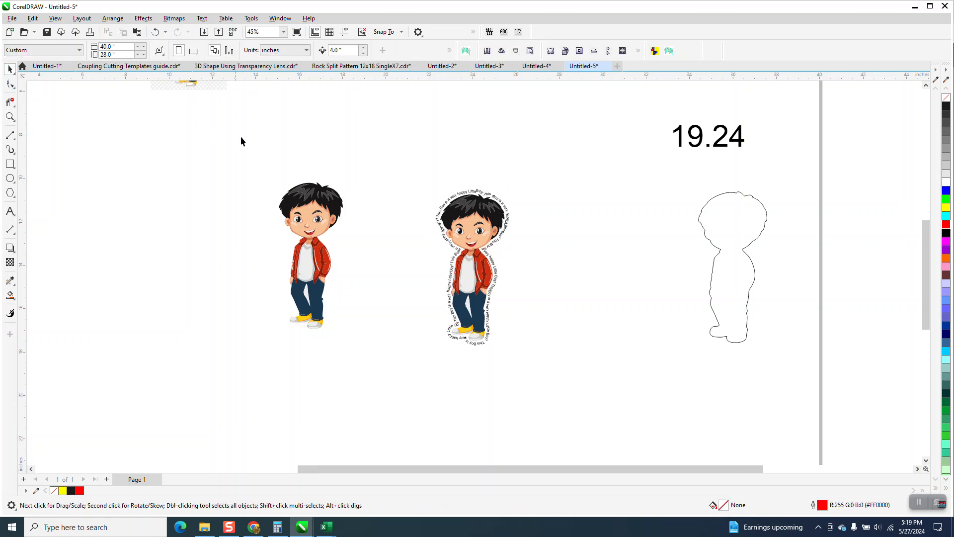
Add a line of artistic text reading "text to path" below the boys
scroll(243, 136, down, 3)
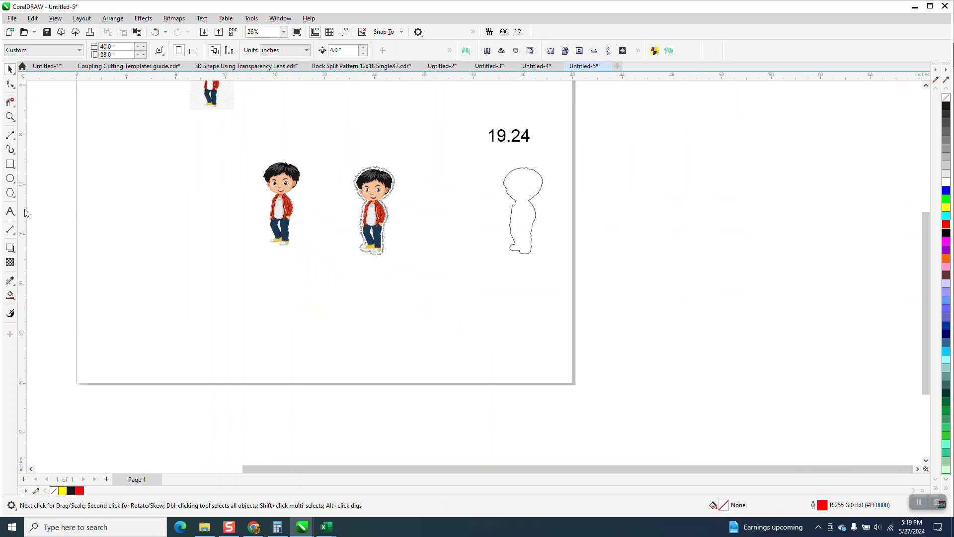
click(10, 211)
click(272, 314)
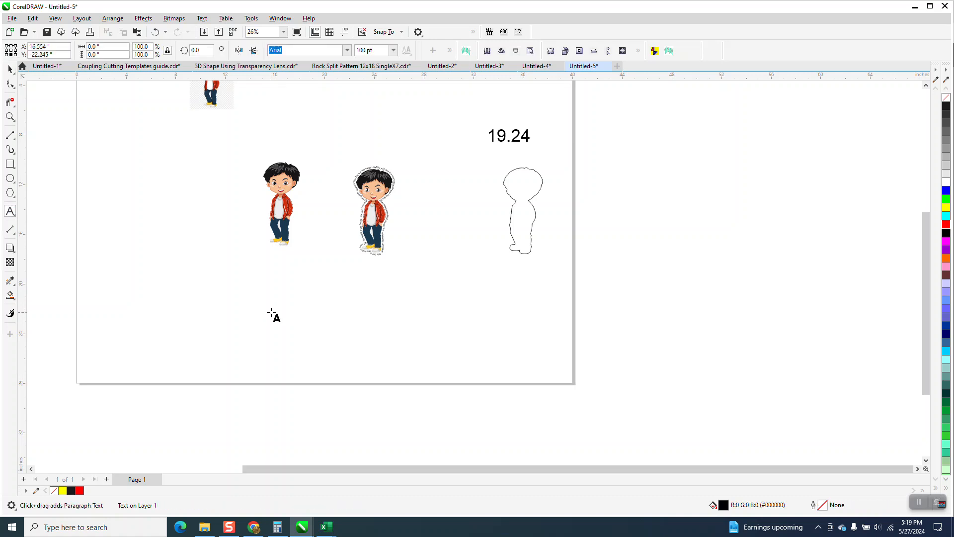
text(tex)
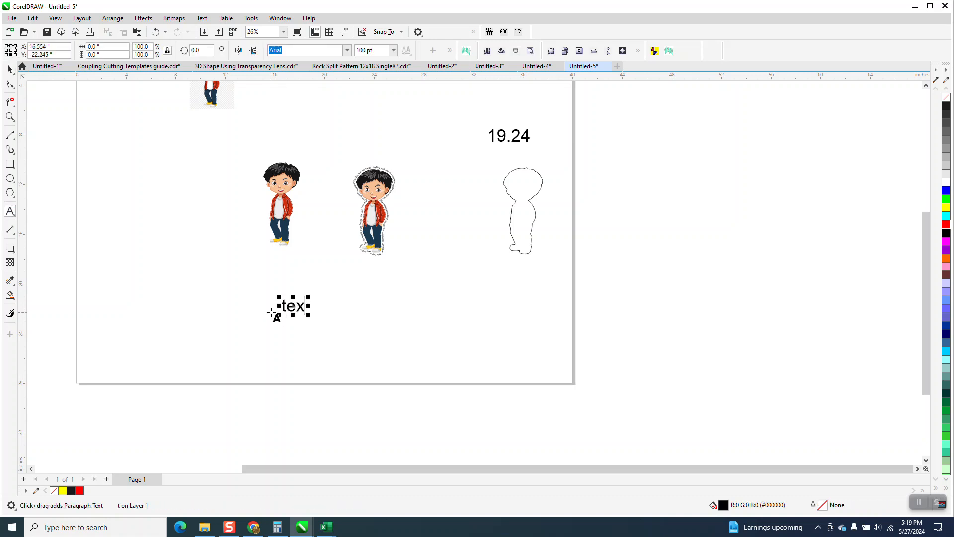
text(t to path)
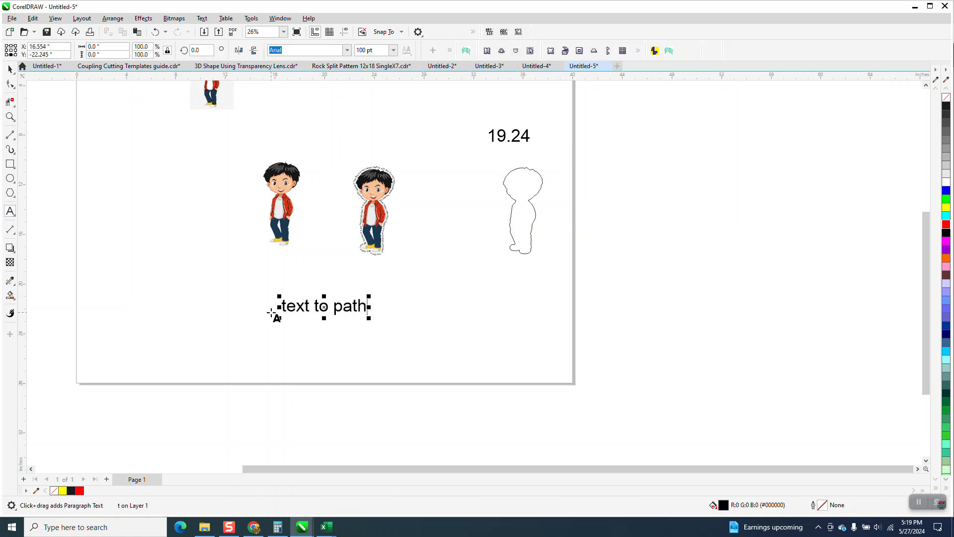
click(10, 70)
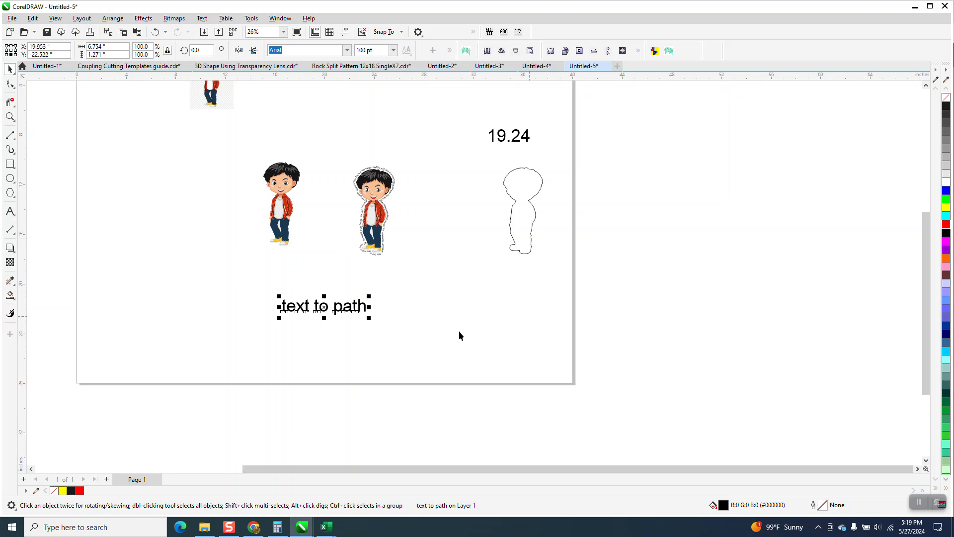
Duplicate the "text to path" line directly to the right of the original, level with it
drag(315, 304, 411, 308)
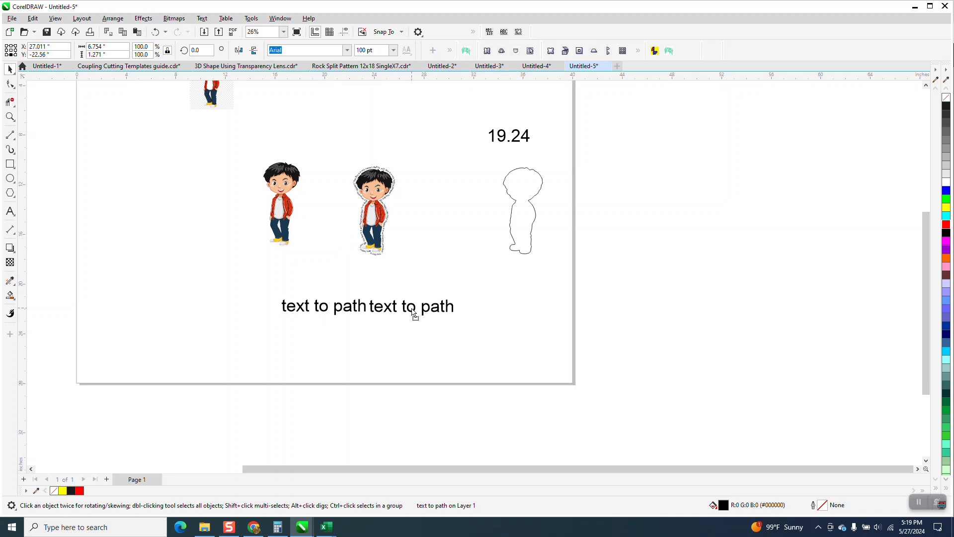
click(366, 307)
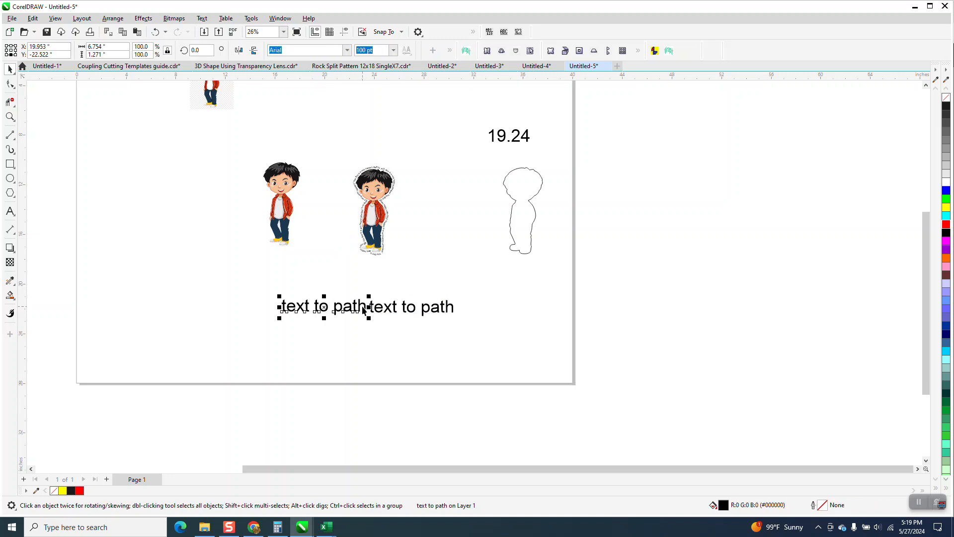
drag(406, 307, 405, 307)
Try combining the two side-by-side "text to path" lines into one text object and undo it
drag(282, 278, 490, 333)
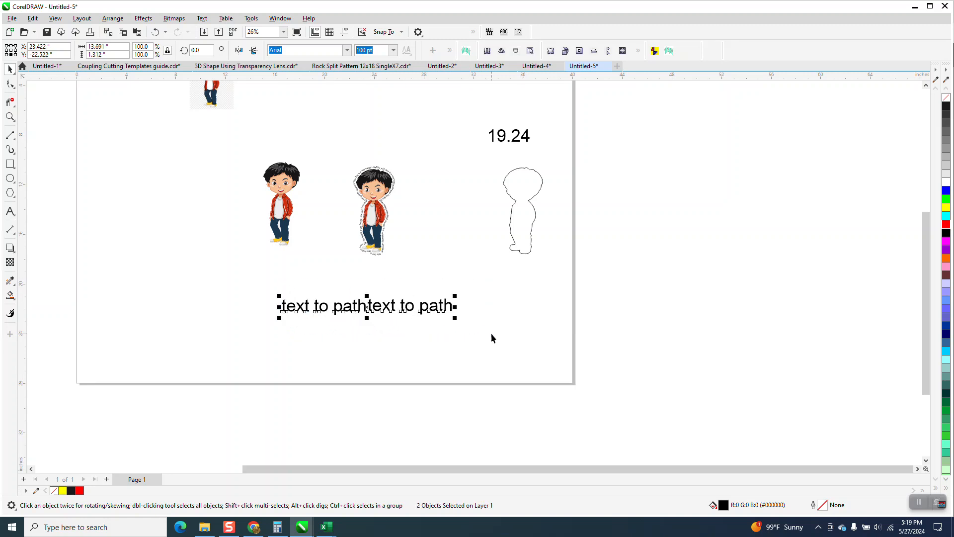
click(118, 20)
click(126, 237)
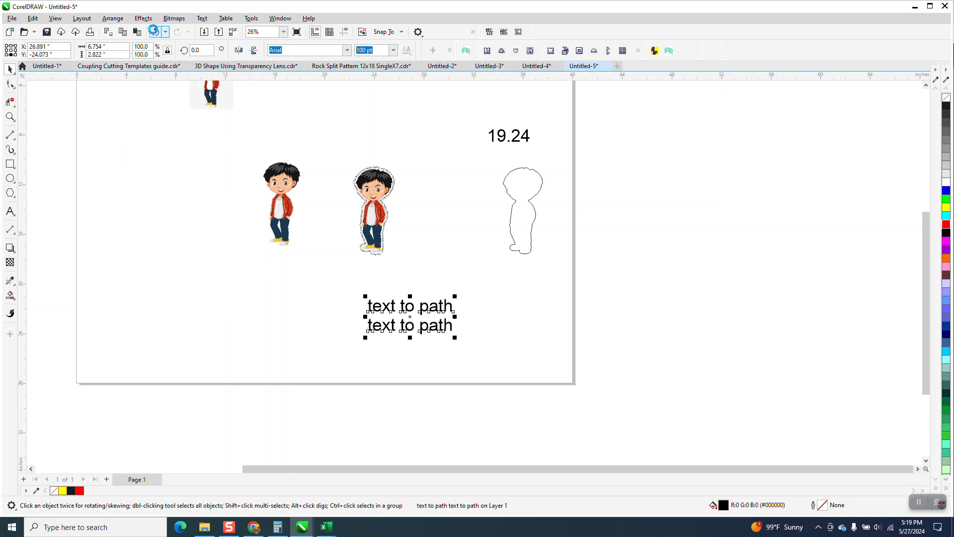
click(155, 32)
Inspect the separated lettering around the boy's face up close and over the whole figure
click(10, 117)
drag(348, 160, 453, 274)
drag(281, 122, 442, 240)
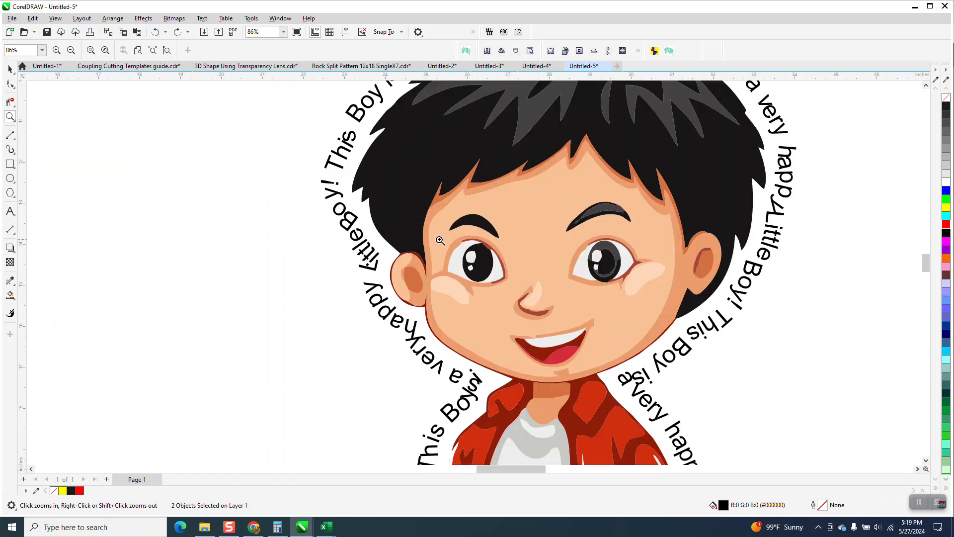
right_click(397, 239)
right_click(394, 240)
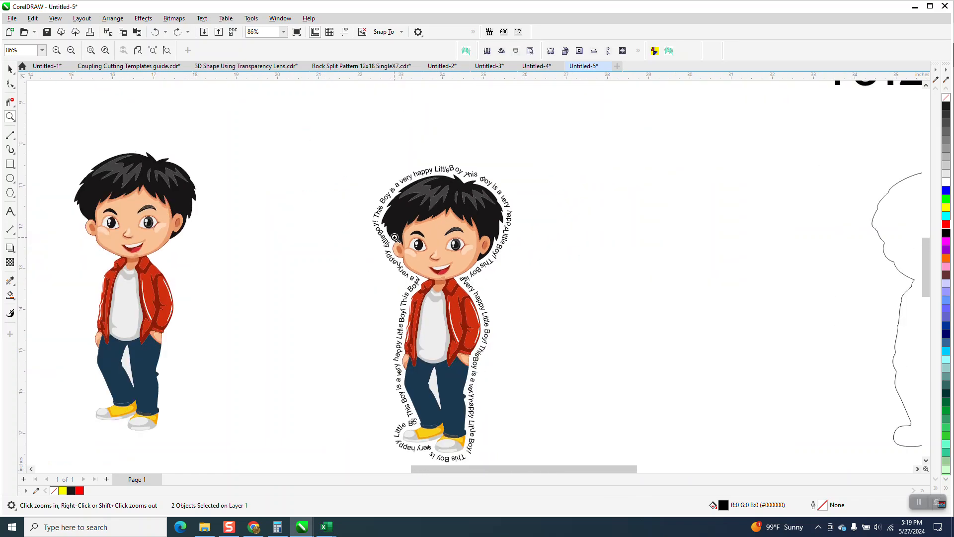